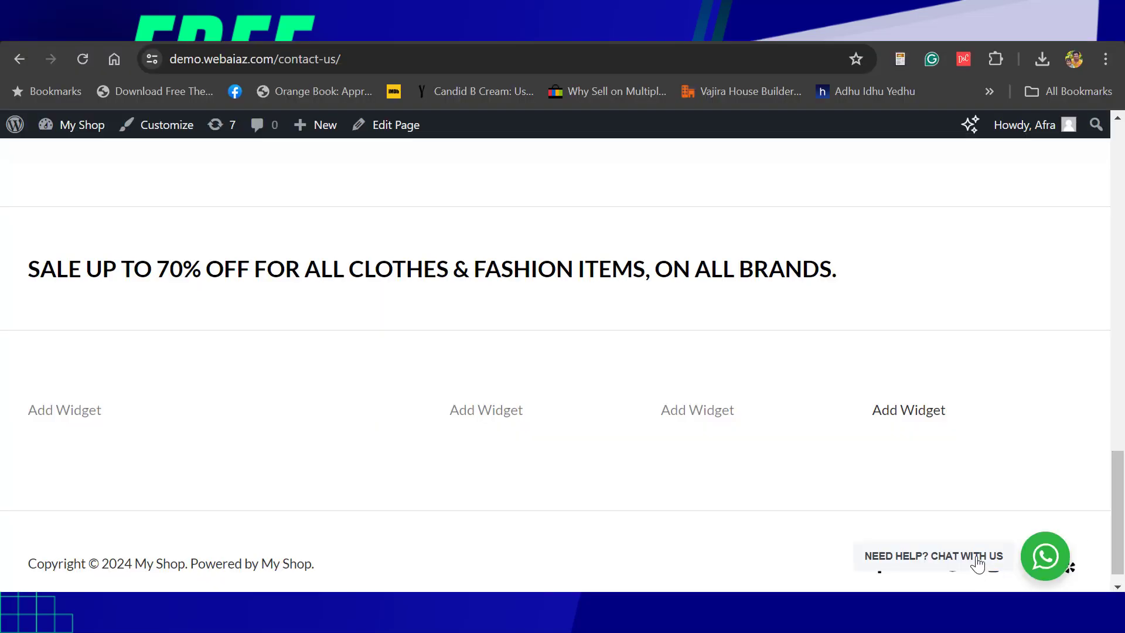
- Open the live site's floating WhatsApp widget and start a chat with the Support account
left_click(977, 564)
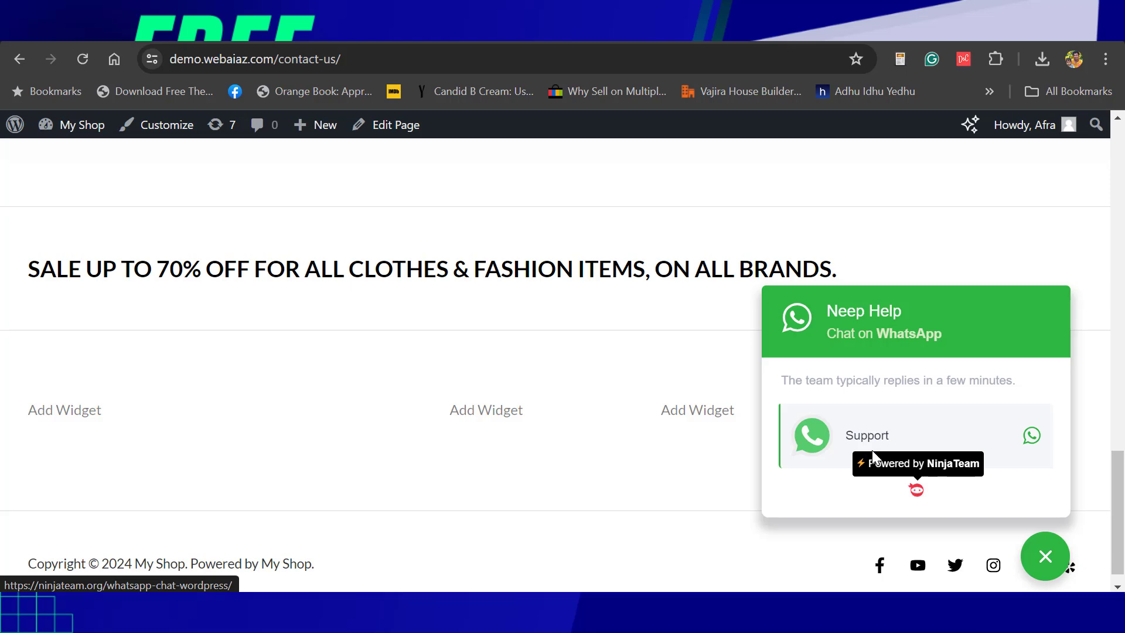
left_click(864, 445)
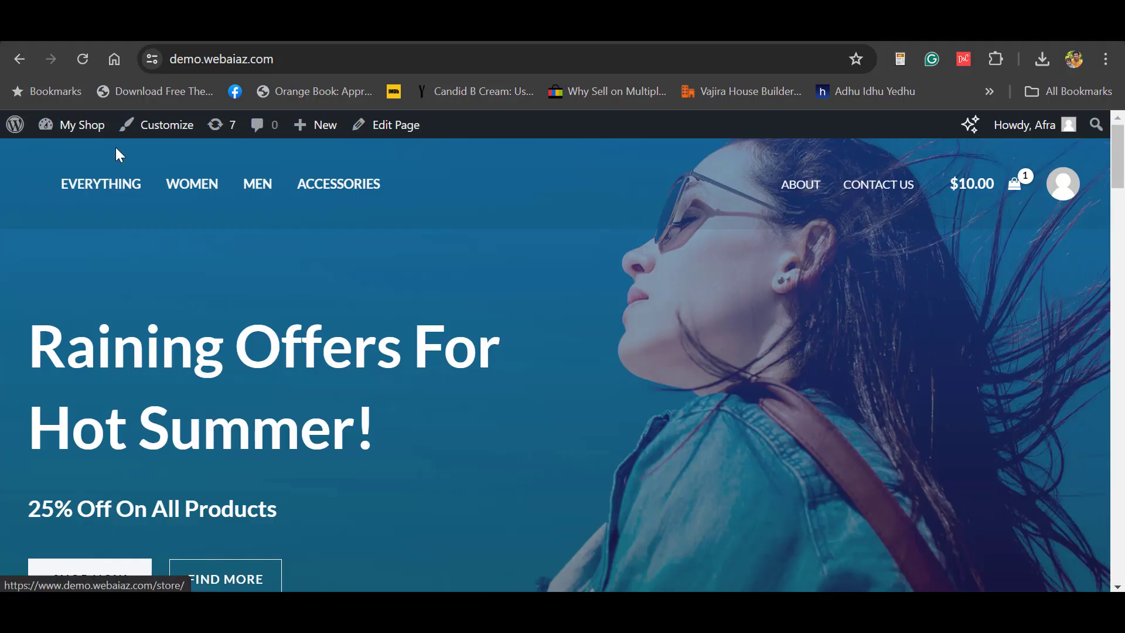
- Search the plugin directory for 'wp chat app', then install and activate WP Chat App
mouse_move(85, 145)
left_click(66, 170)
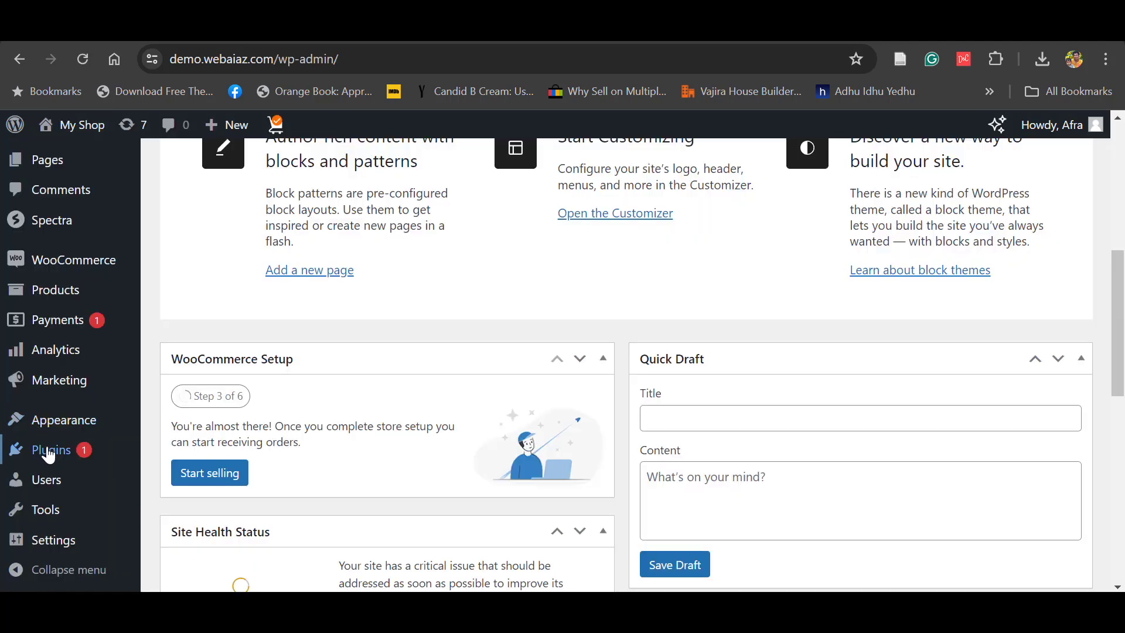
mouse_move(45, 457)
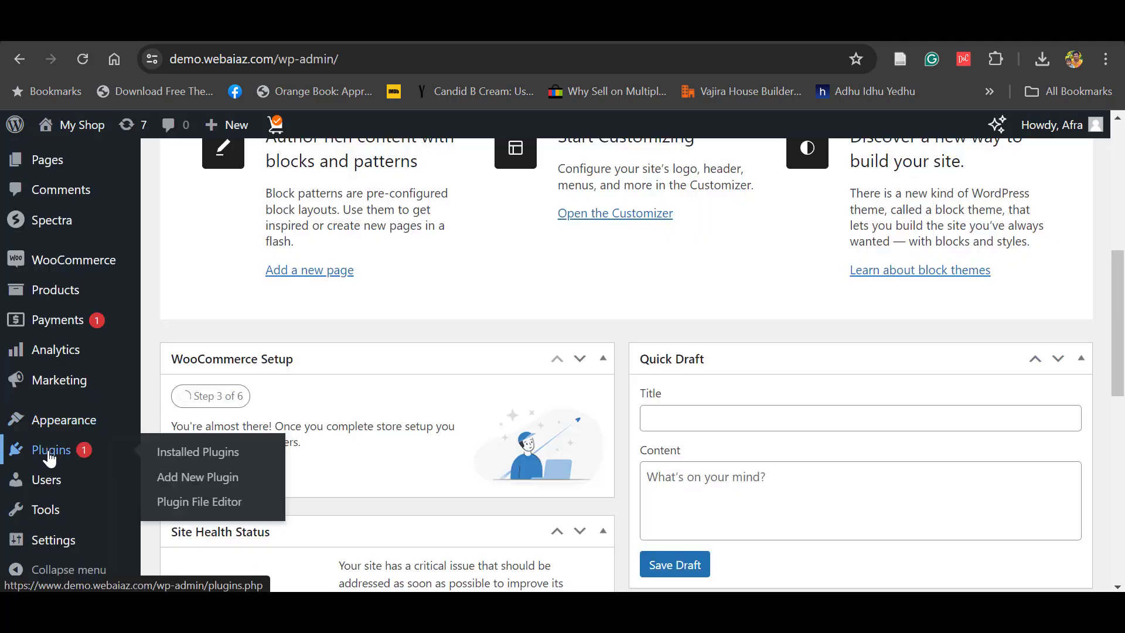
left_click(186, 484)
type("w")
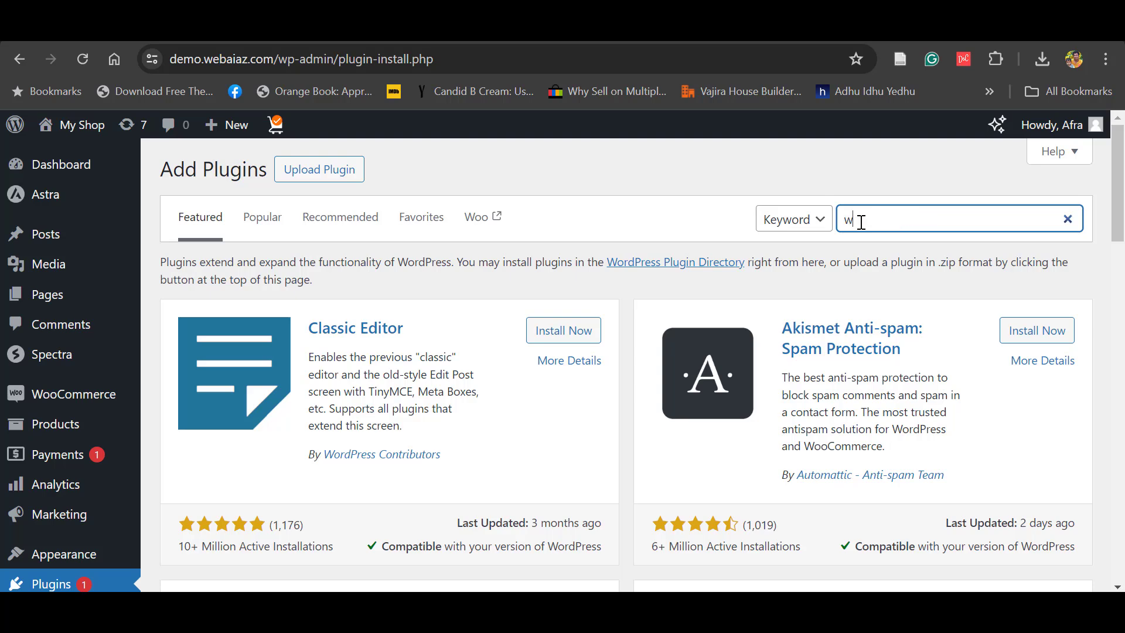
type("p chat app")
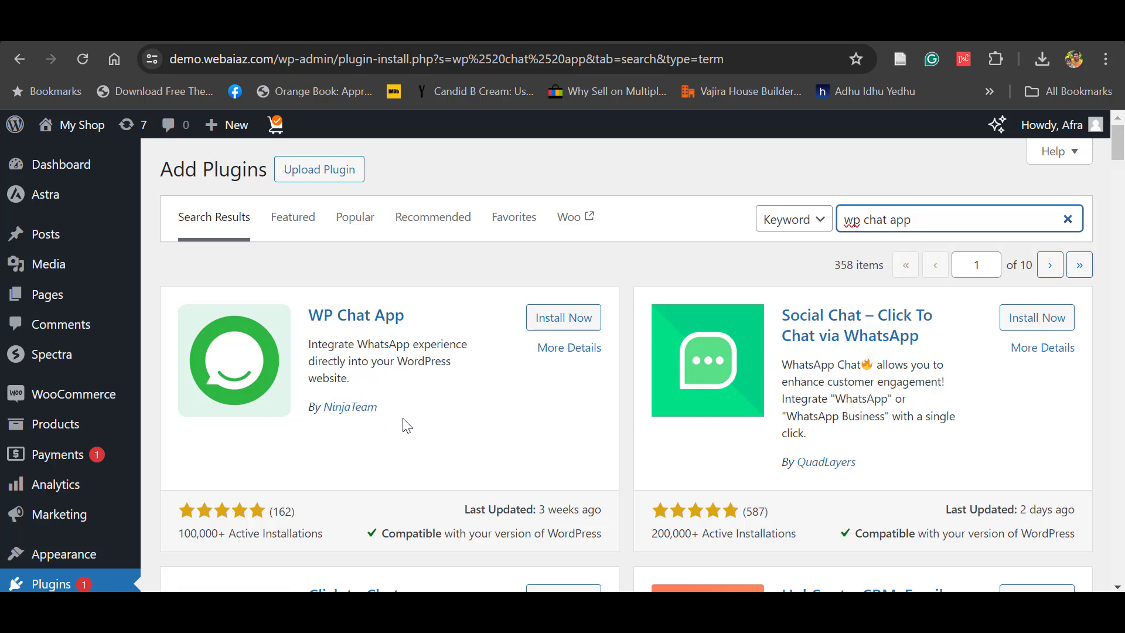
left_click(566, 322)
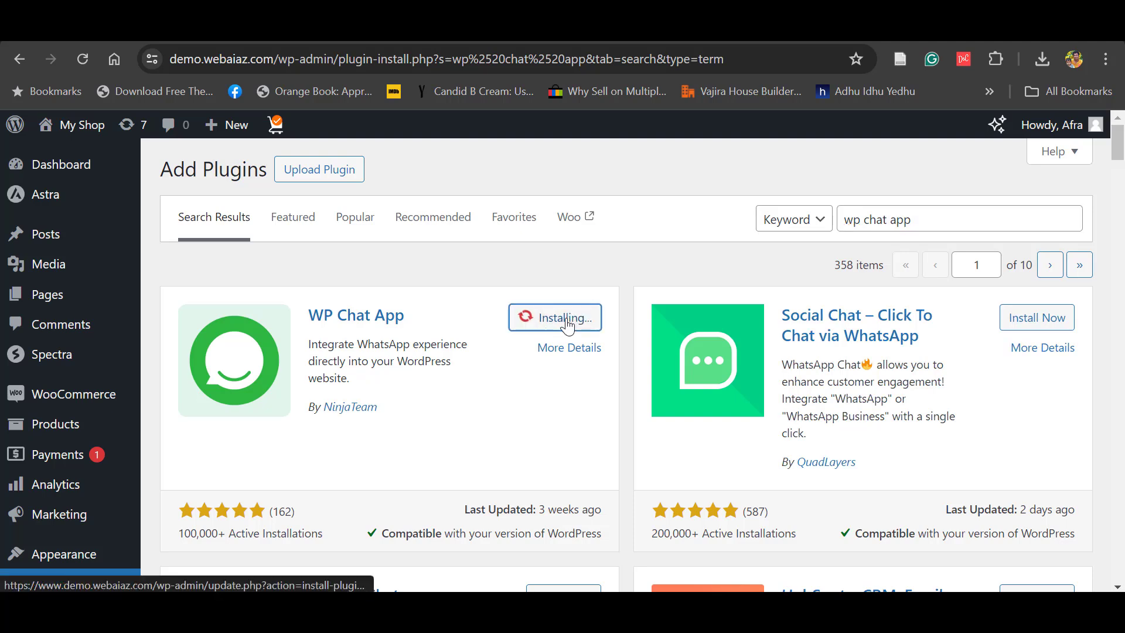
left_click(583, 320)
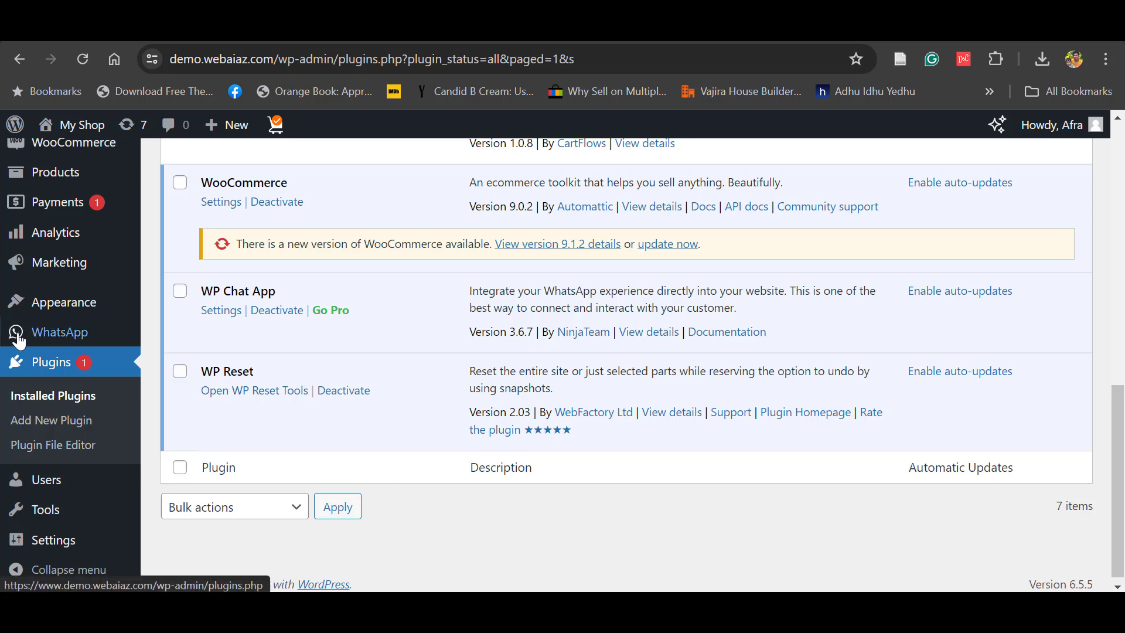
- Open the Add New Account form from the WhatsApp admin menu
mouse_move(52, 335)
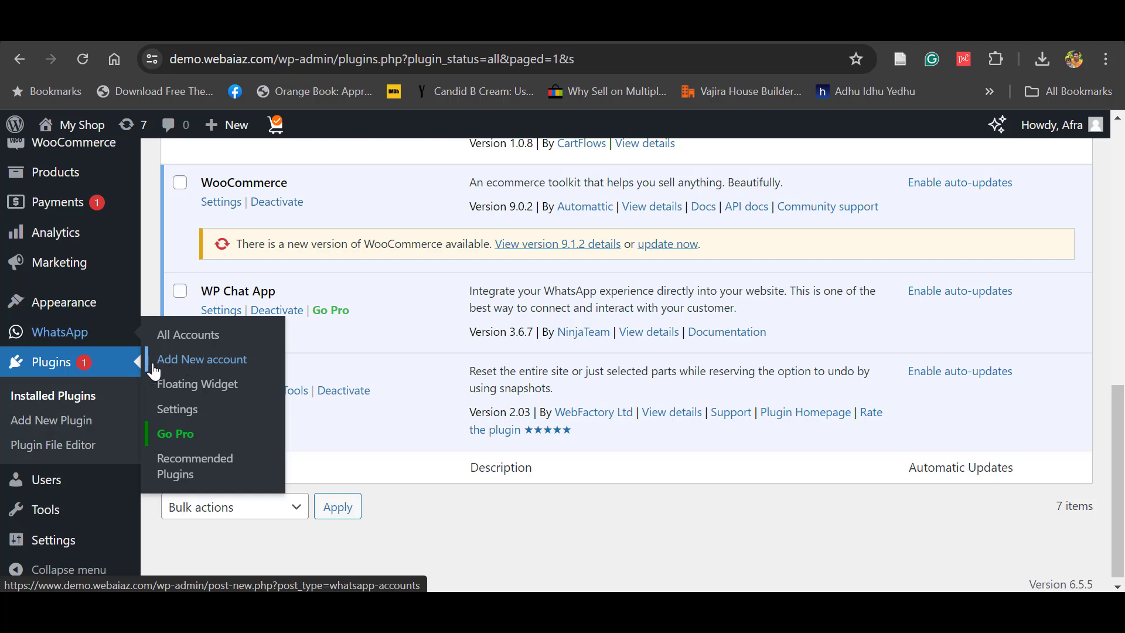
left_click(187, 369)
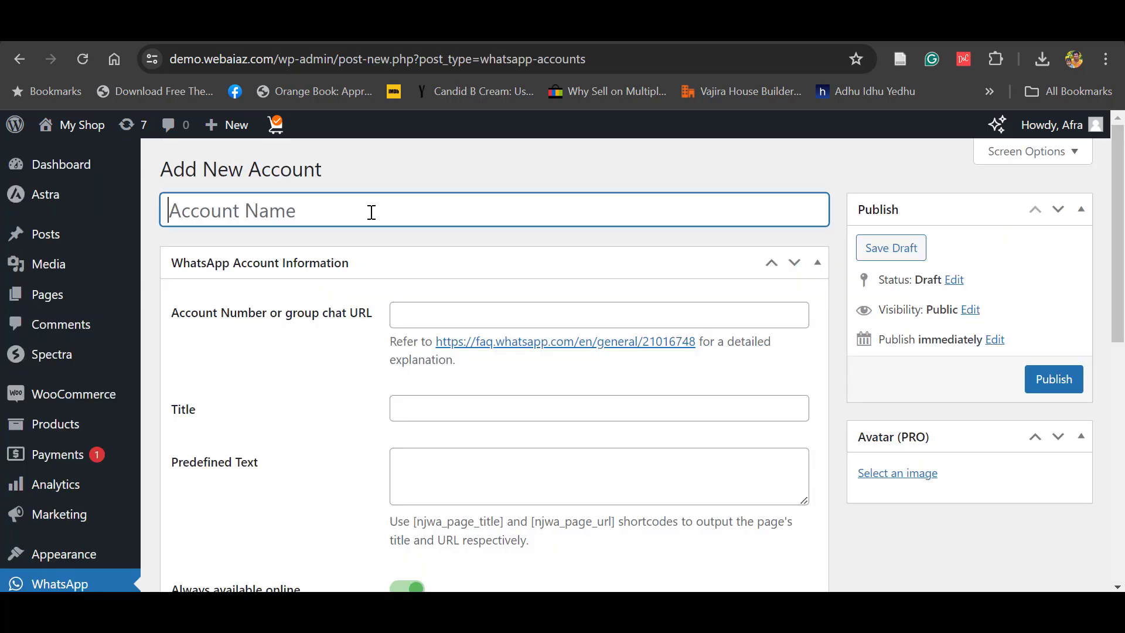
- Enter 'Support' as the account name and fill in its WhatsApp phone number
type("Support")
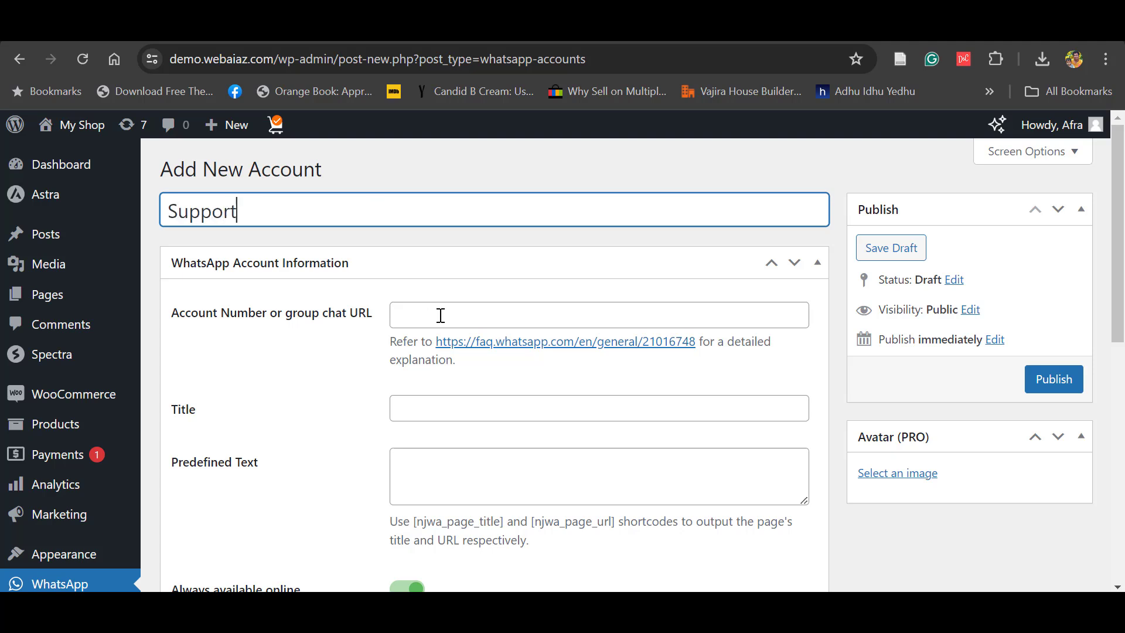
left_click(441, 315)
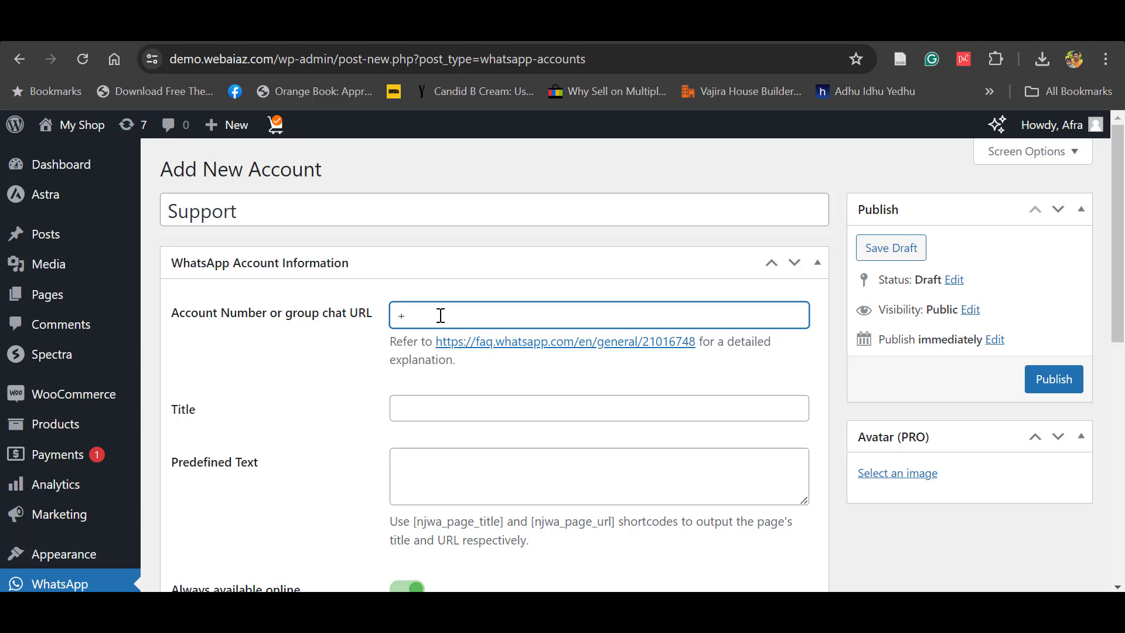
scroll(1028, 273, "down", 1)
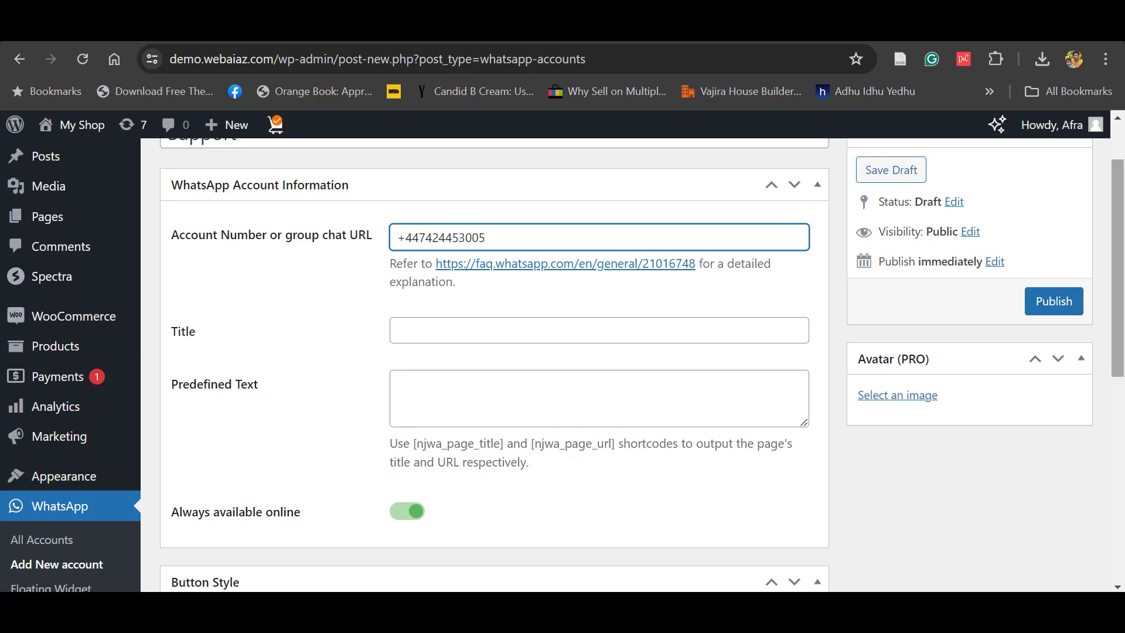
scroll(399, 307, "up", 1)
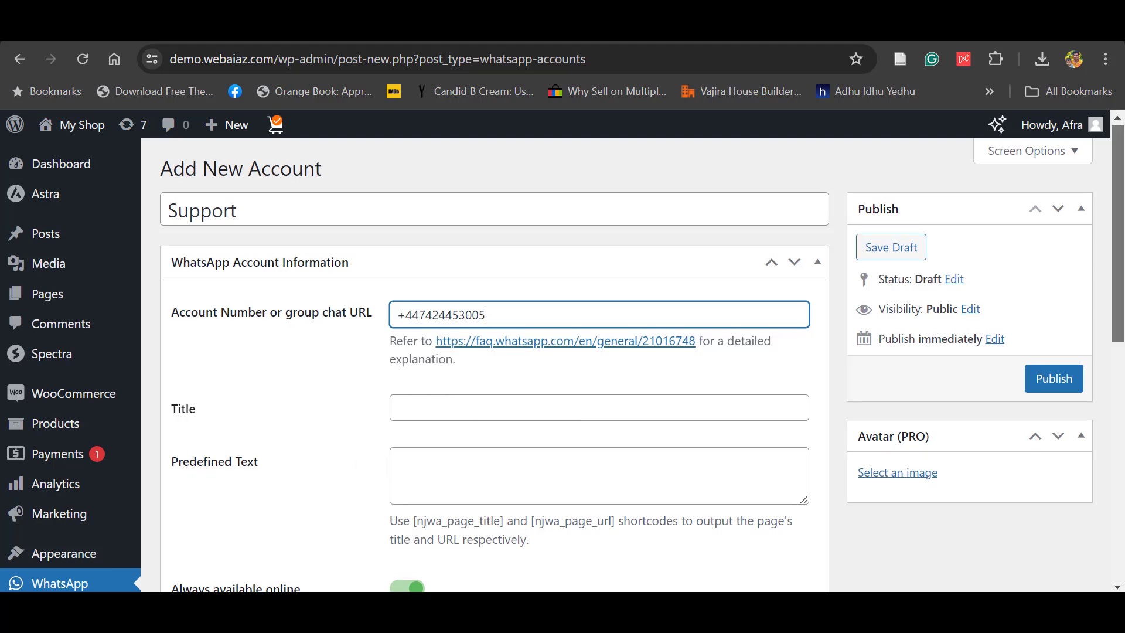
scroll(1117, 235, "down", 3)
scroll(1070, 402, "down", 2)
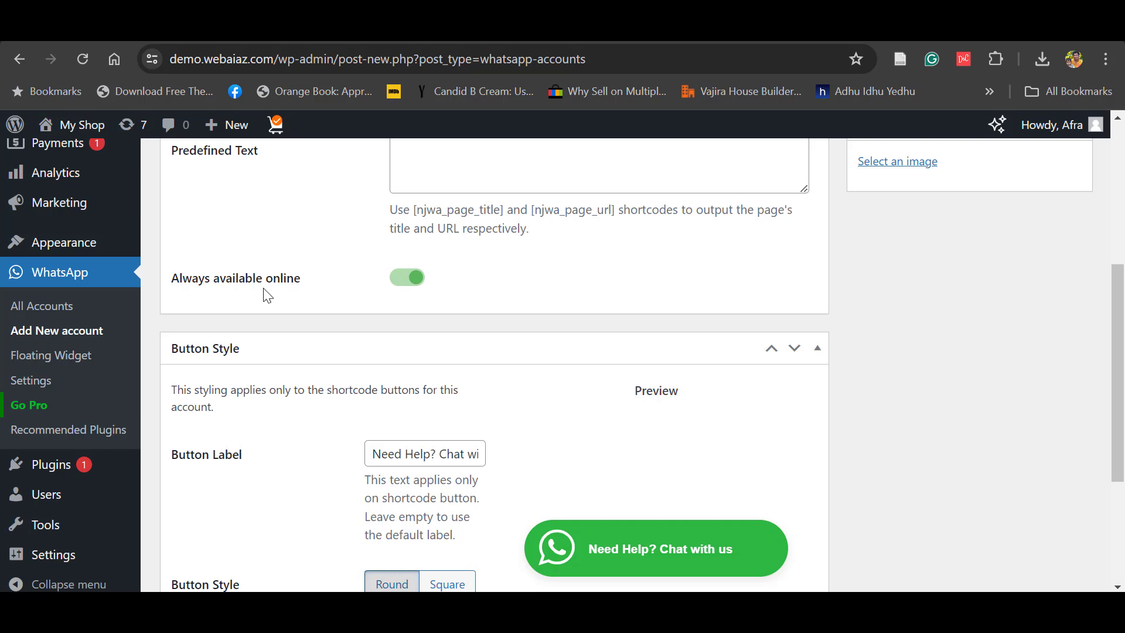
left_click(392, 277)
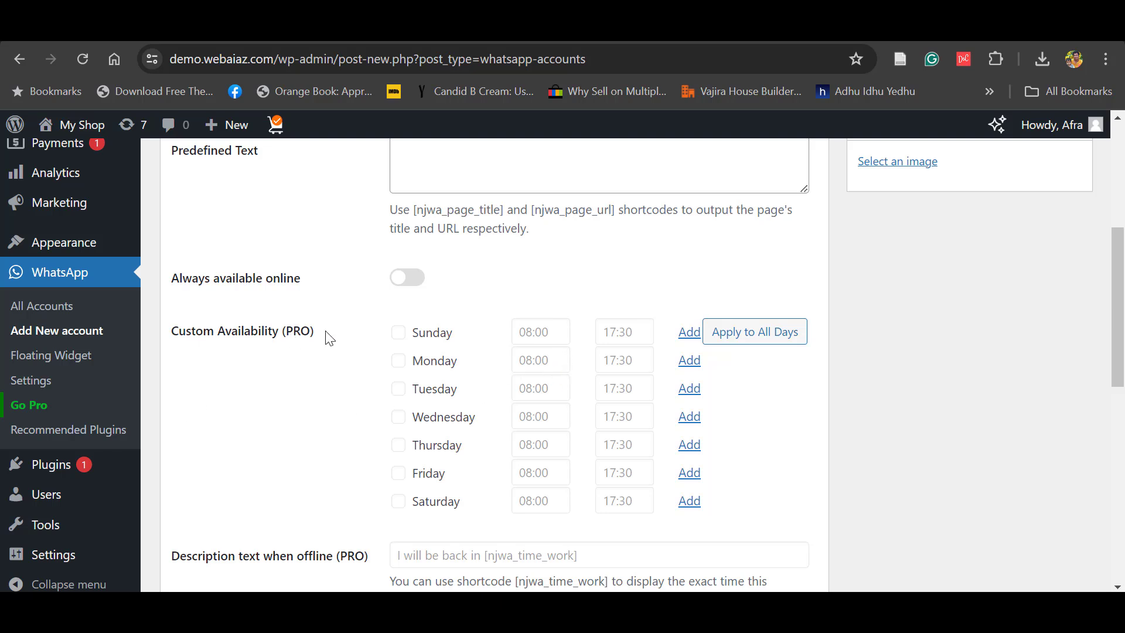
left_click_drag(327, 334, 282, 340)
left_click(296, 405)
scroll(476, 381, "up", 3)
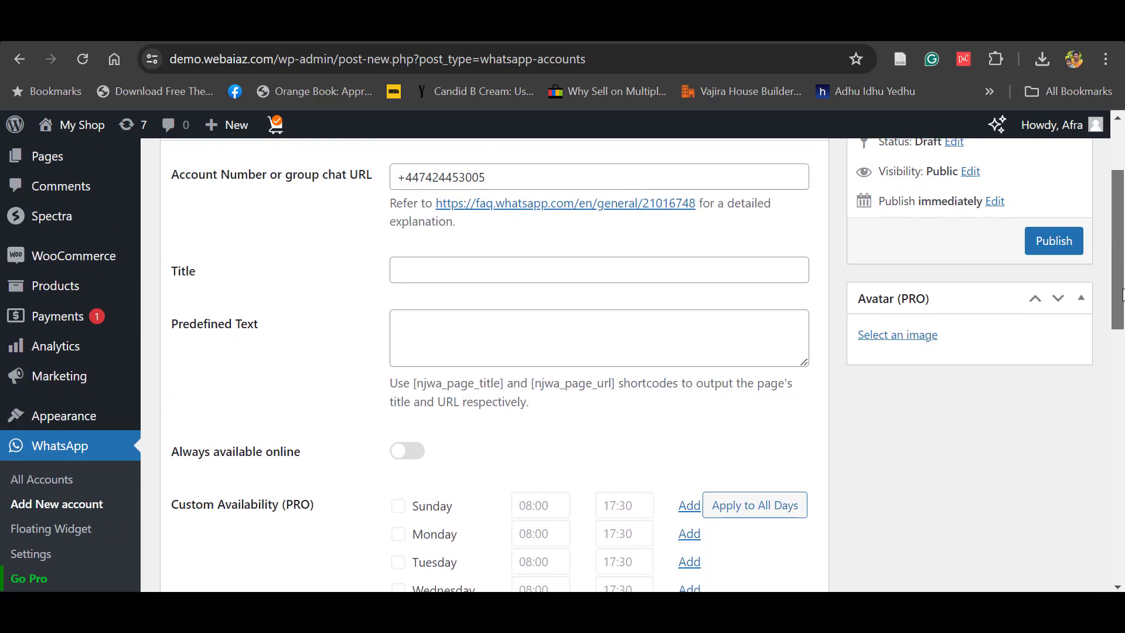
scroll(476, 381, "down", 3)
scroll(476, 381, "up", 3)
scroll(1063, 293, "down", 2)
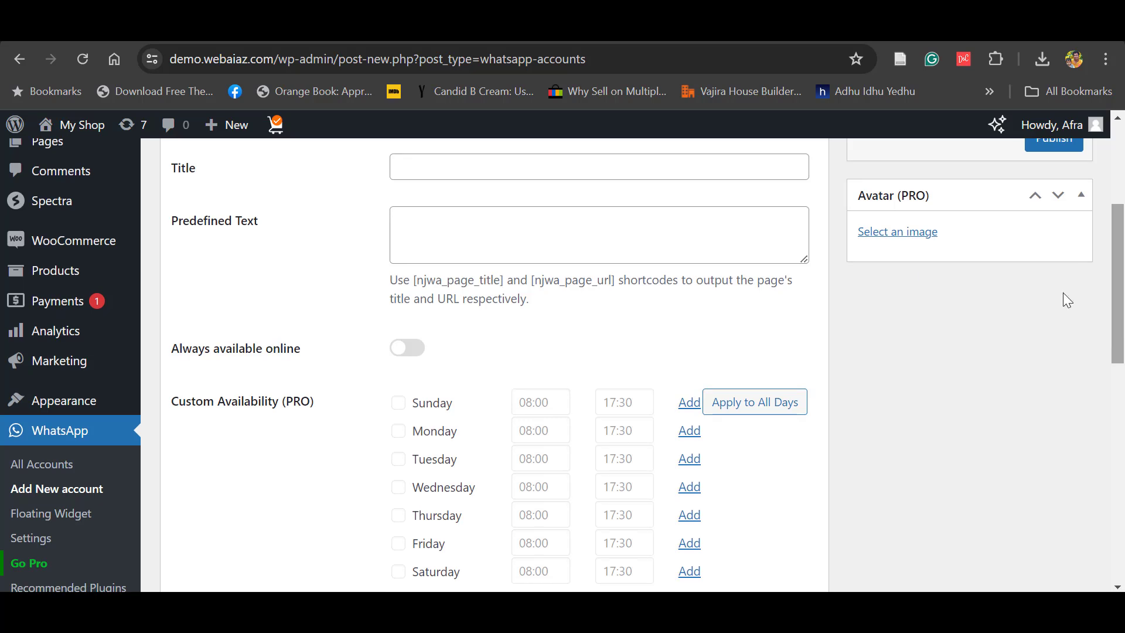
left_click(414, 348)
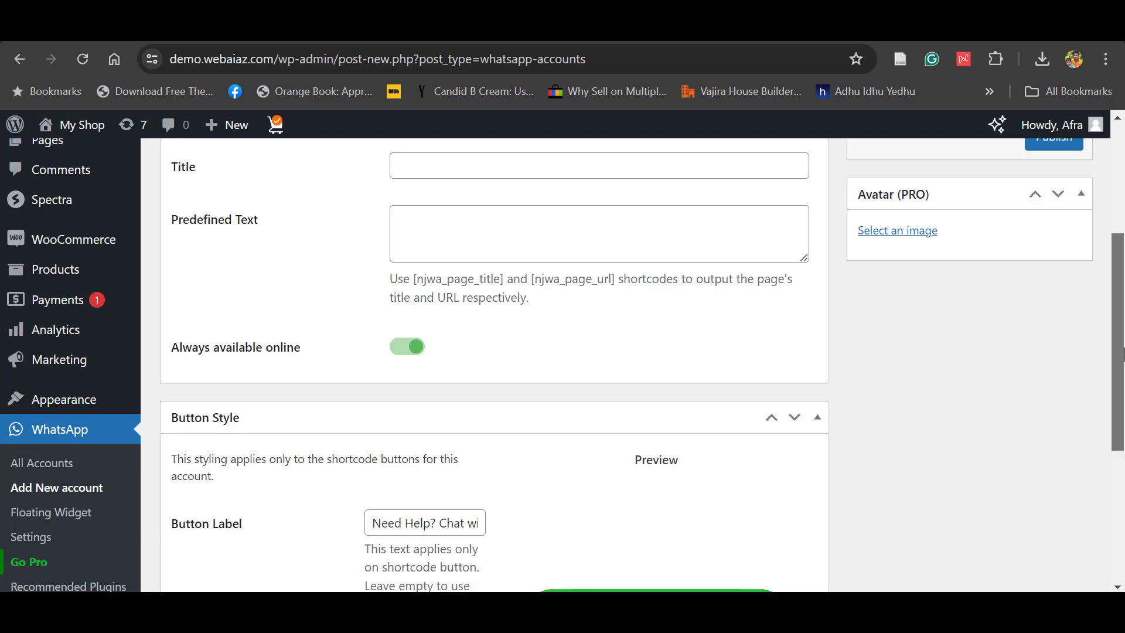
left_click_drag(1123, 350, 1122, 460)
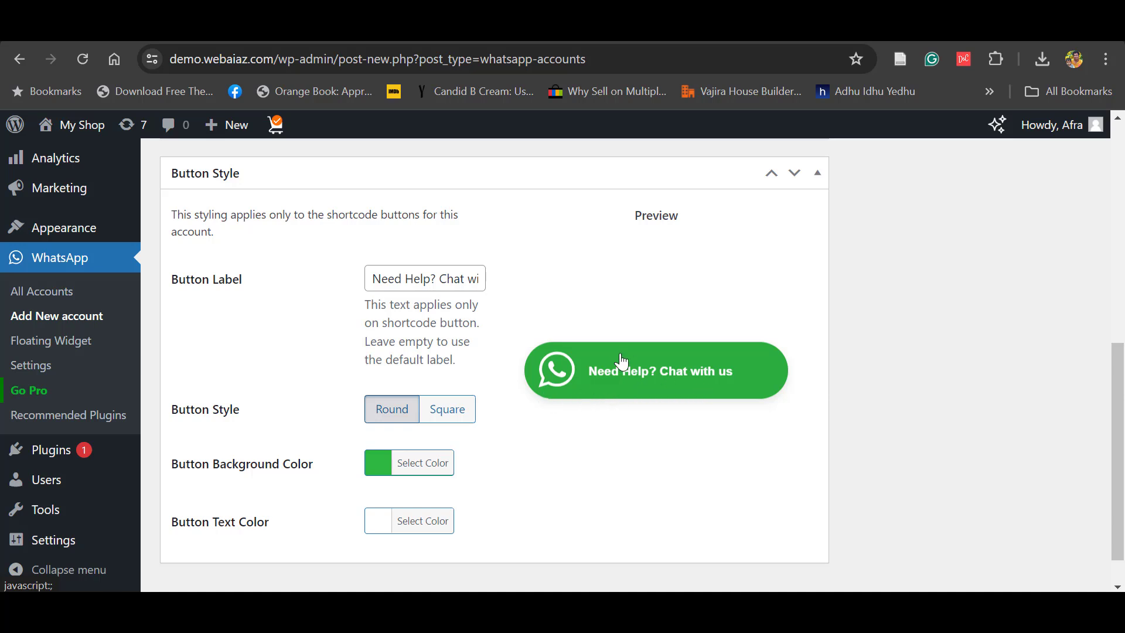
- Replace the 'Need Help?' wording in the button label with 'WhatsApp'
left_click(445, 278)
key("BackSpace")
key("BackSpace")
key("BackSpace")
key("BackSpace")
key("BackSpace")
key("BackSpace")
key("BackSpace")
key("BackSpace")
key("BackSpace")
key("BackSpace")
key("BackSpace")
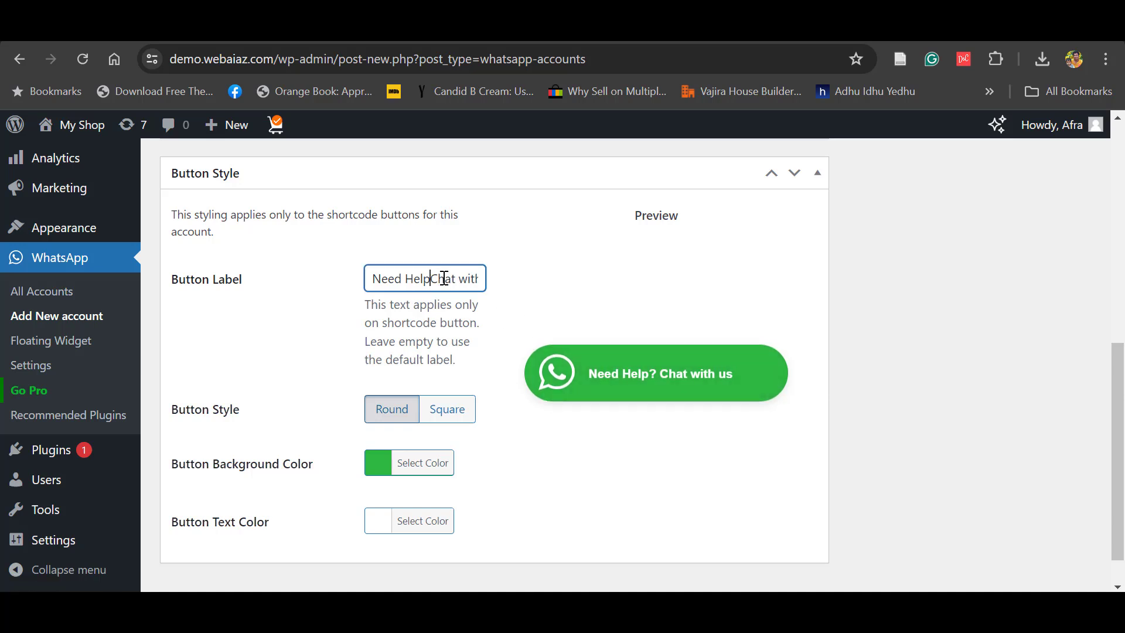
type("WhatsApp")
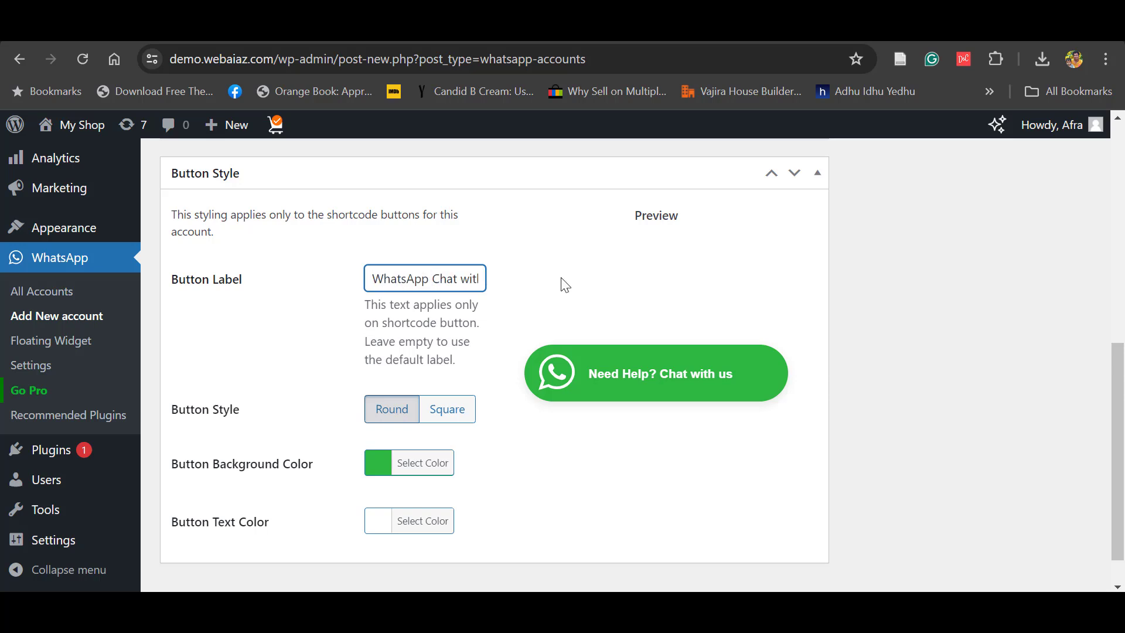
left_click(567, 283)
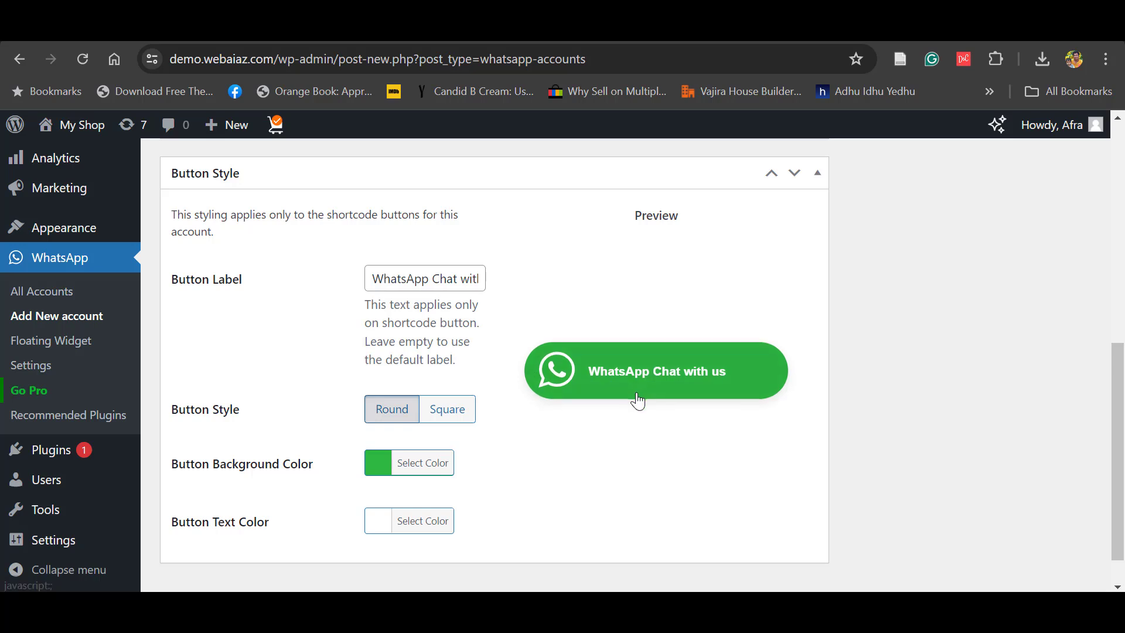
- Keep the round button style and confirm the #2DB742 background and #fff text colours
left_click(453, 422)
left_click(396, 416)
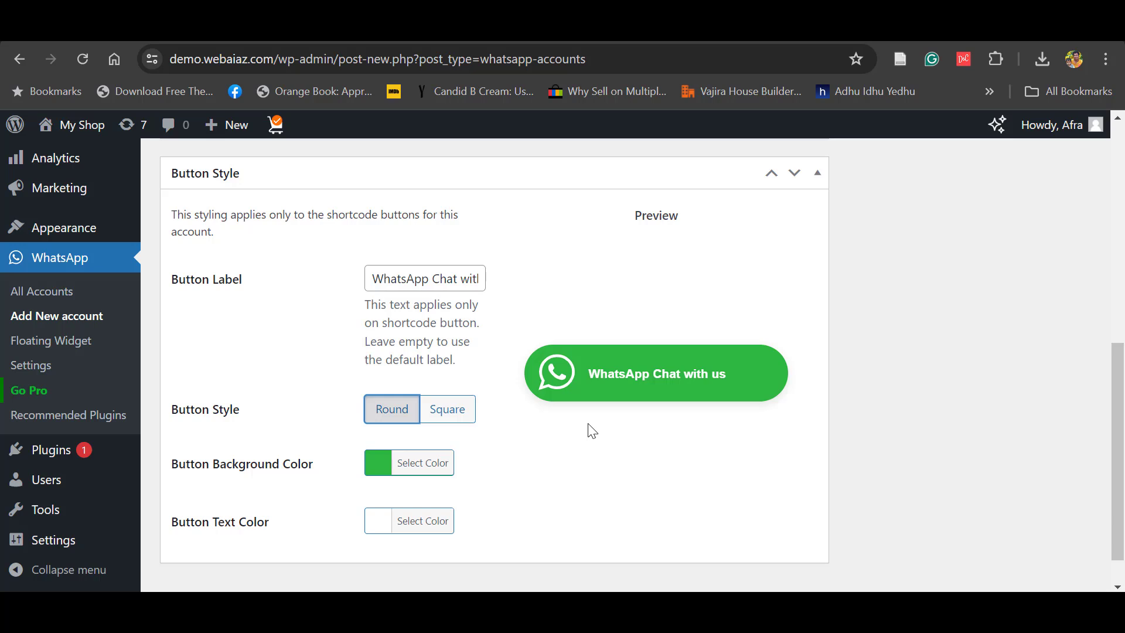
left_click(431, 463)
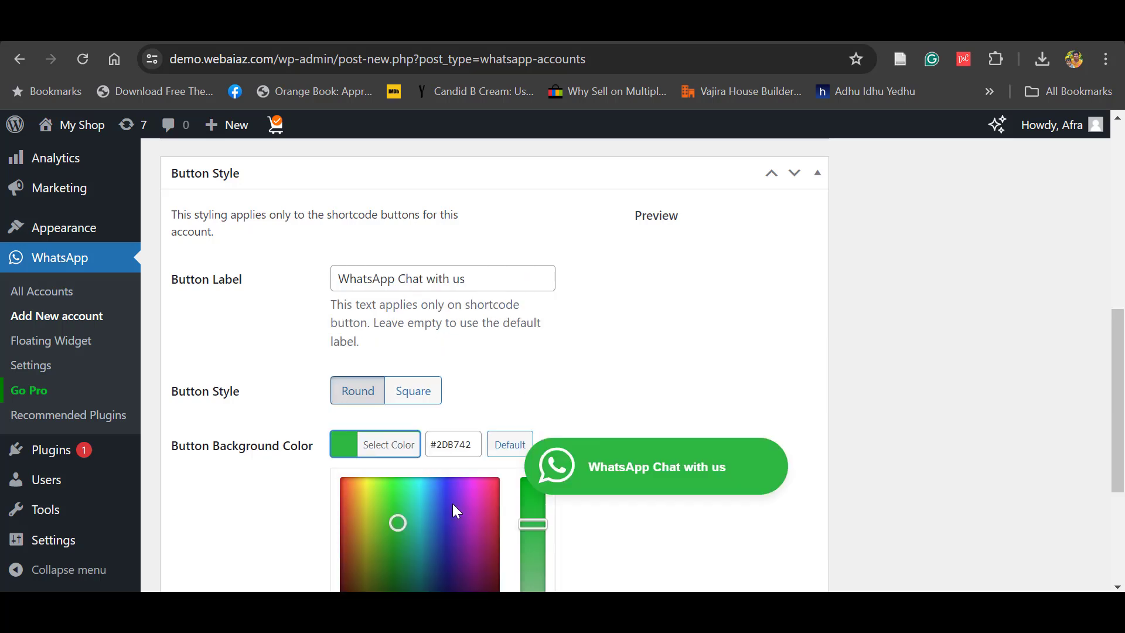
left_click(812, 424)
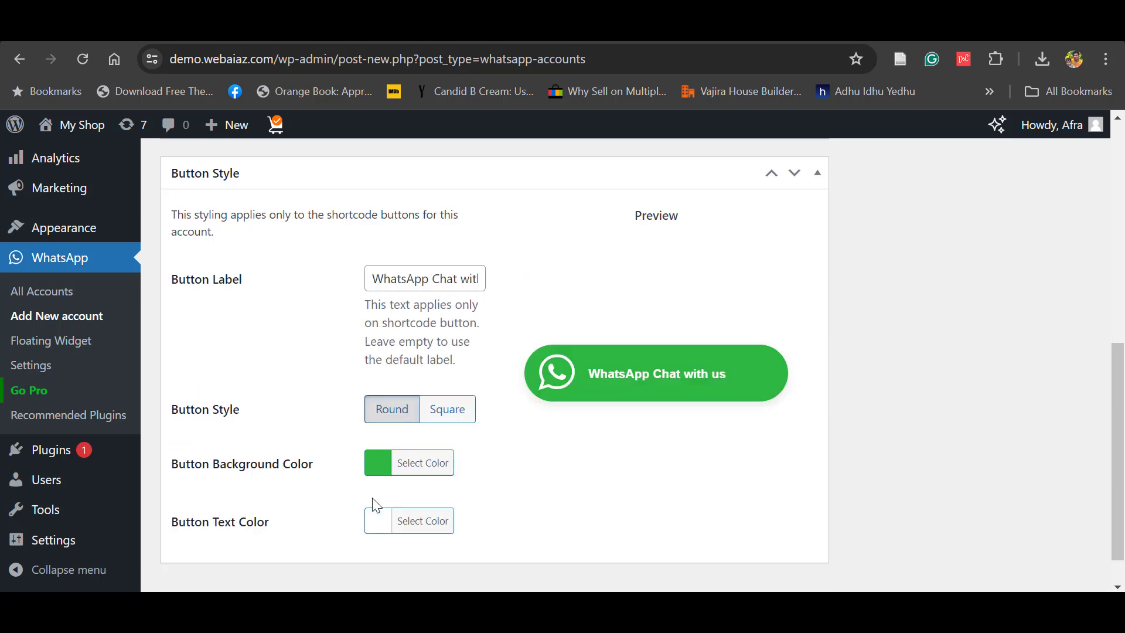
left_click(378, 520)
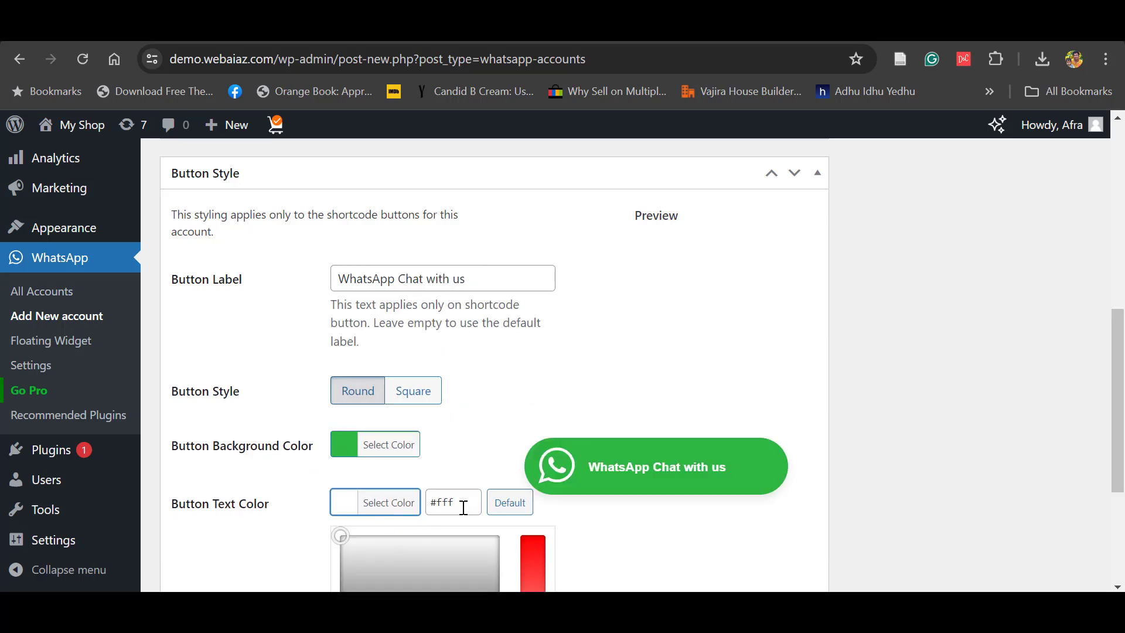
left_click(727, 564)
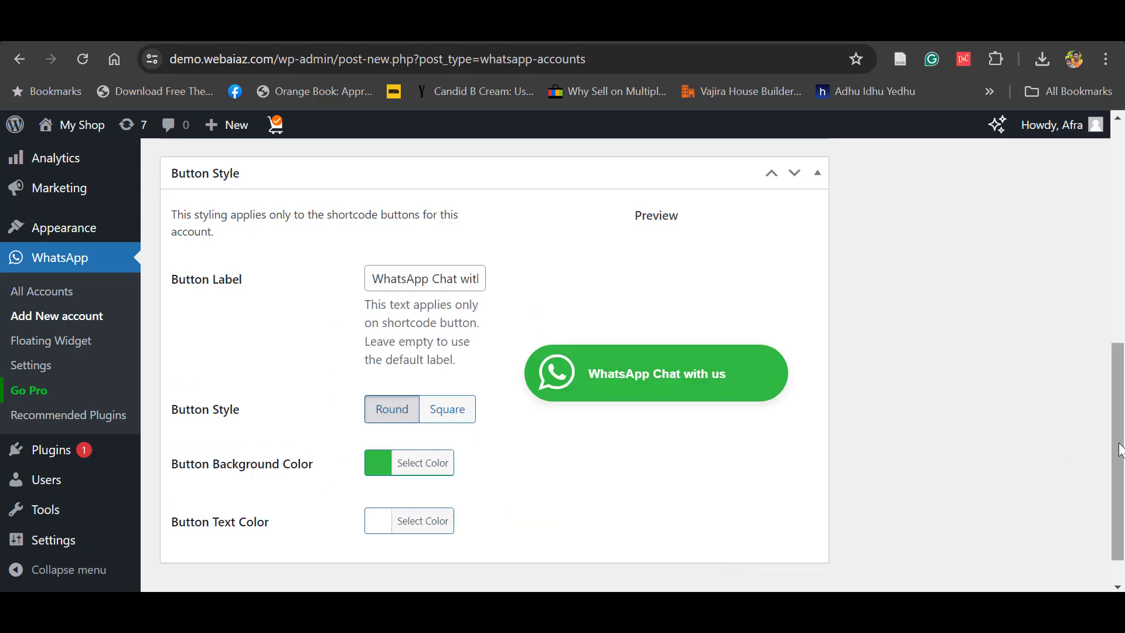
scroll(1120, 449, "down", 1)
scroll(1008, 381, "up", 9)
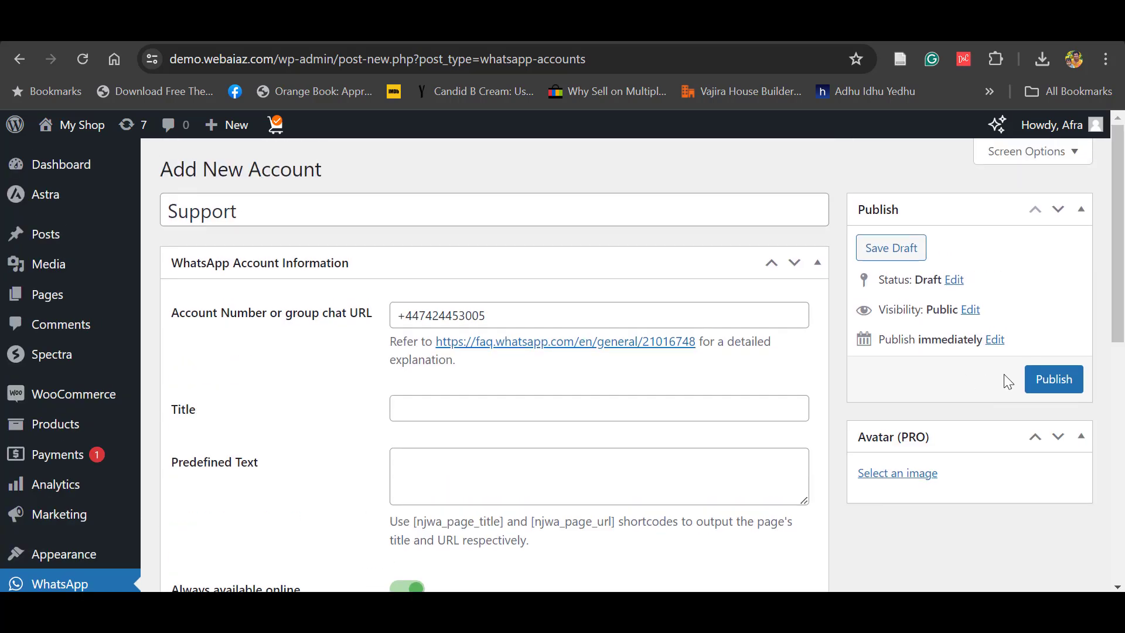
- Publish the Support account and select its shortcode [njwa_button id="2769"]
left_click(1033, 380)
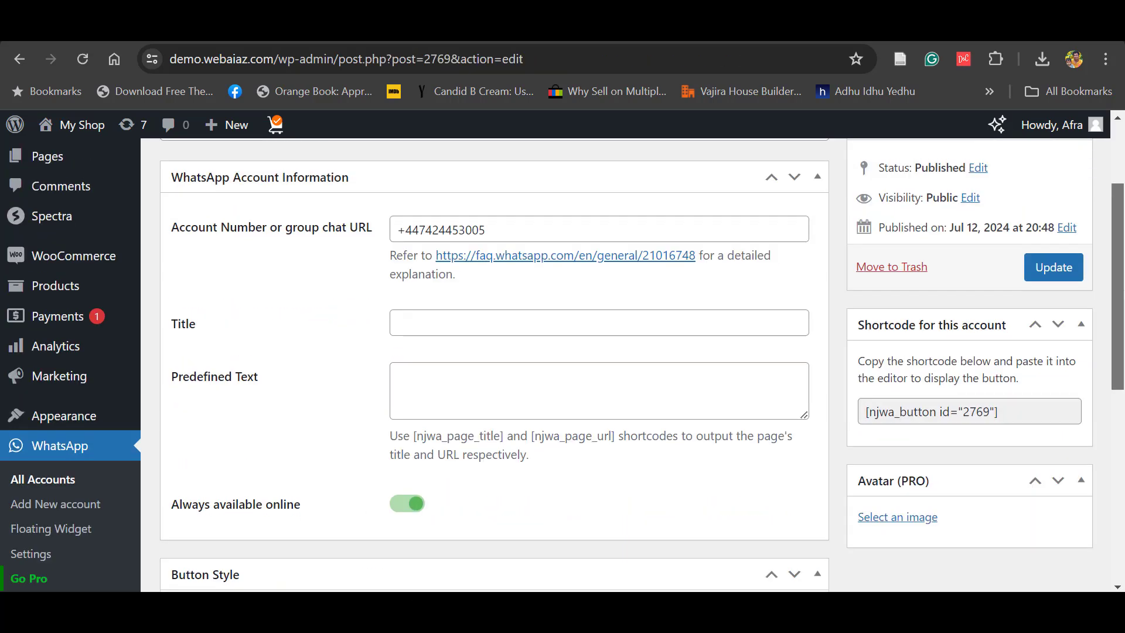
scroll(1122, 337, "down", 3)
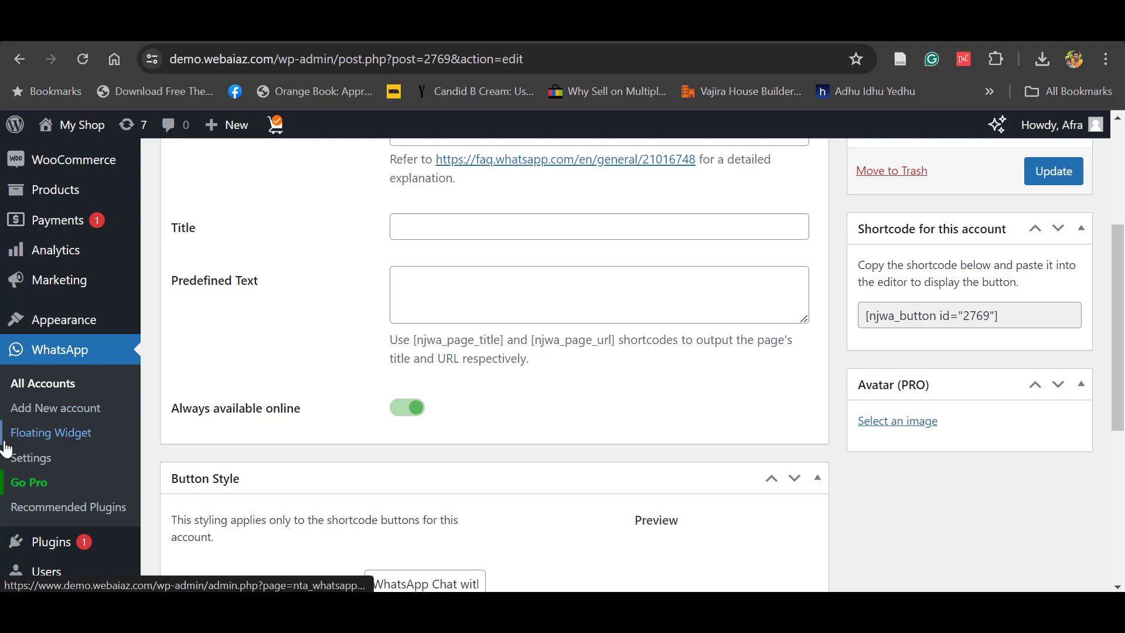
scroll(296, 399, "up", 1)
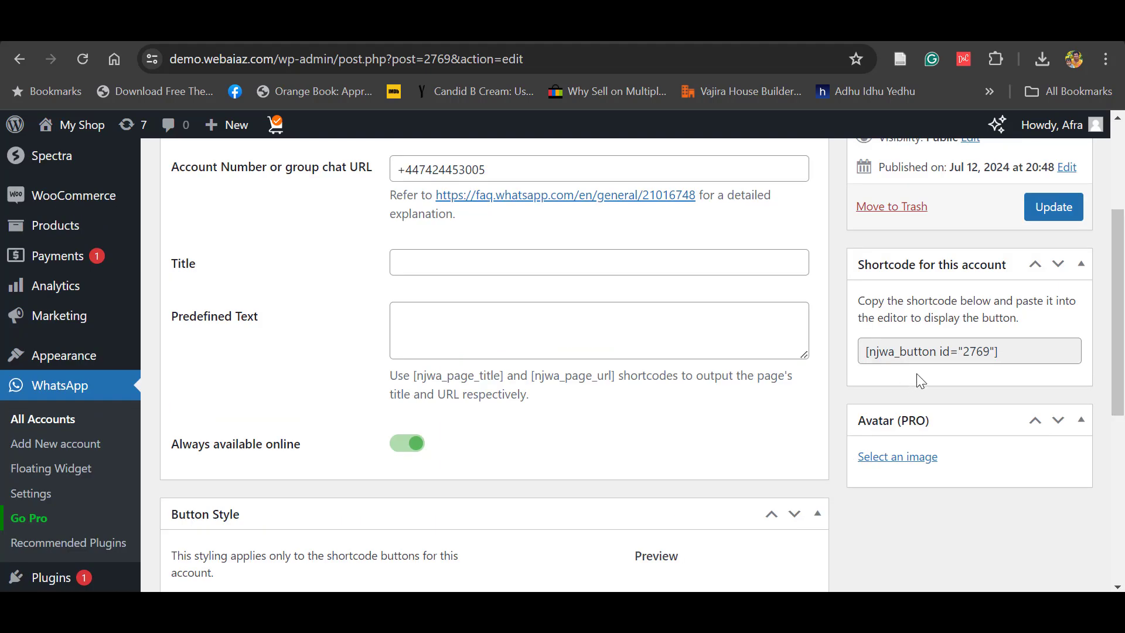
left_click(1006, 355)
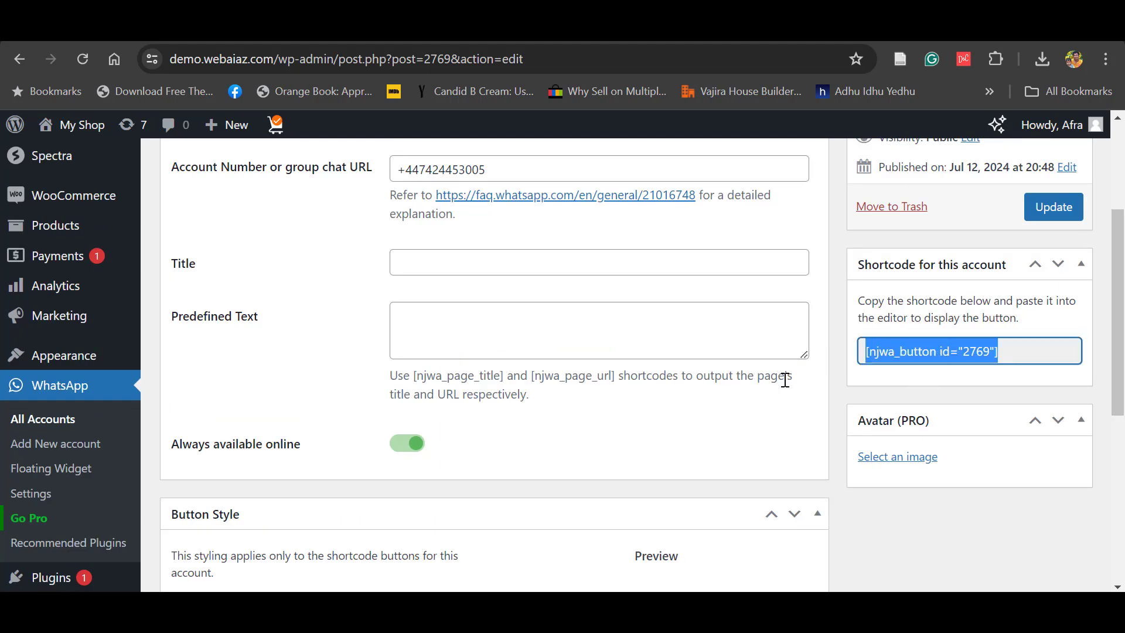
left_click(1025, 493)
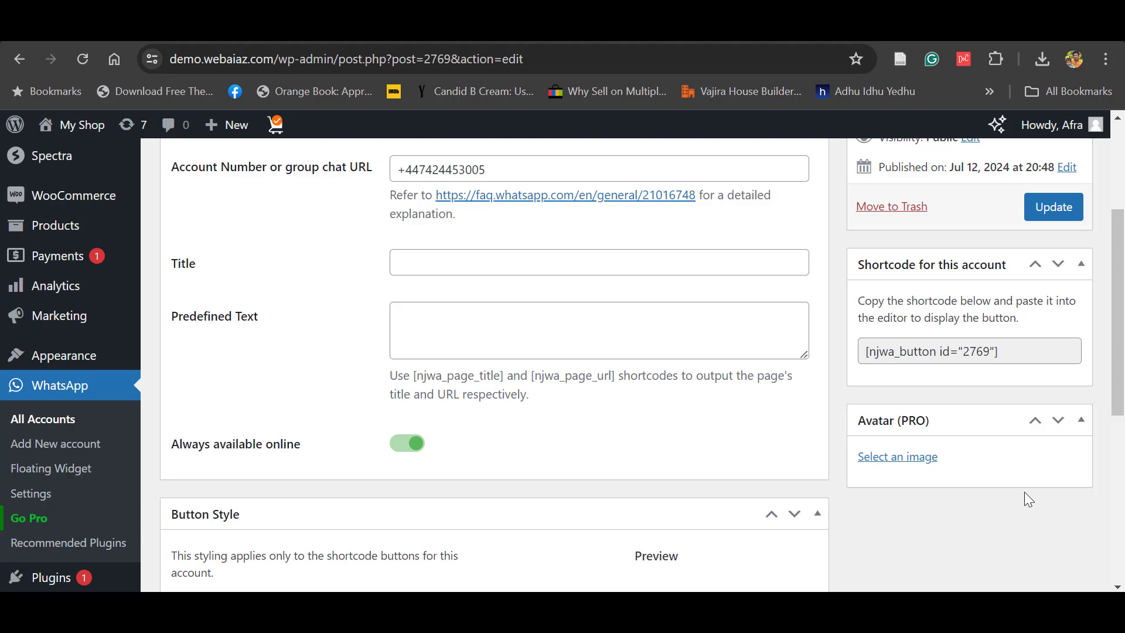
scroll(942, 256, "up", 4)
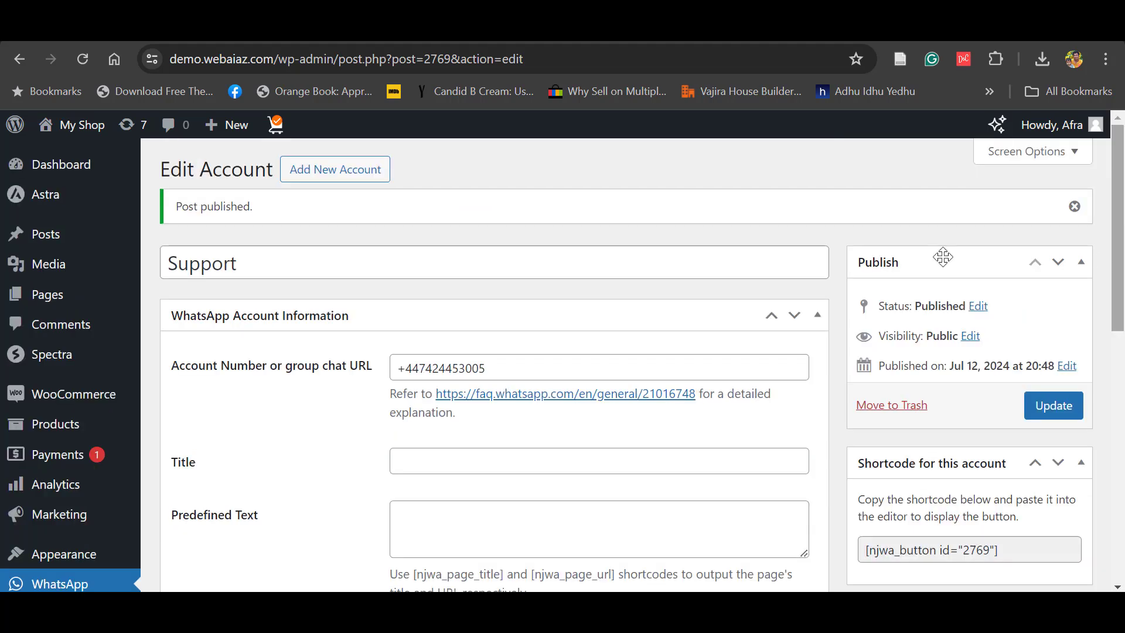
- Create a new account named Manager, paste in its phone number, and publish it
left_click(319, 172)
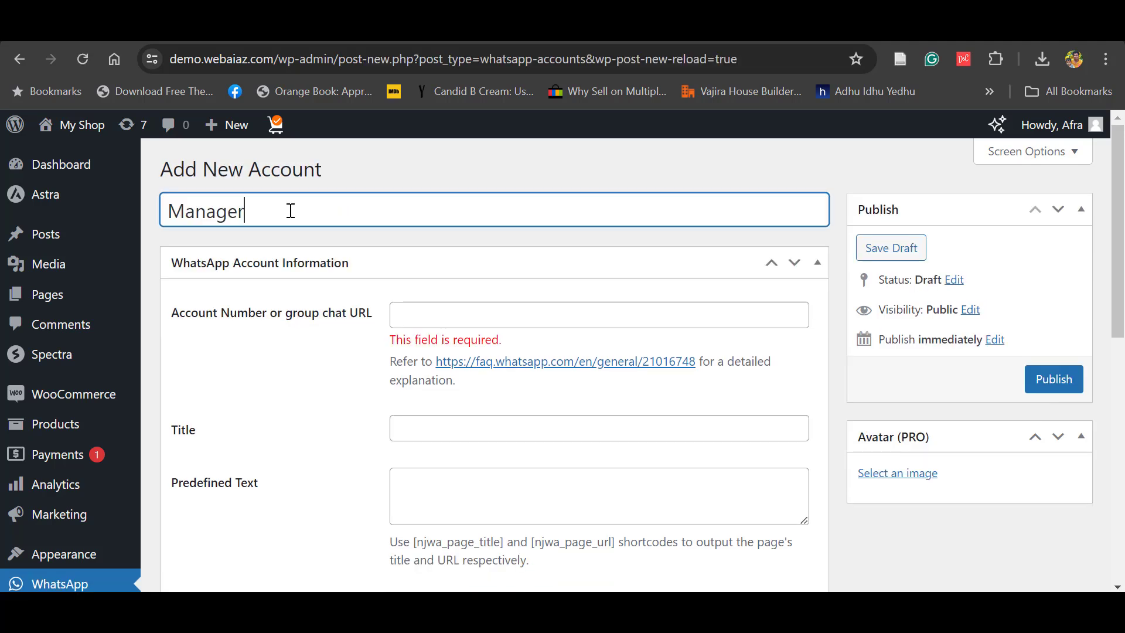
left_click(451, 306)
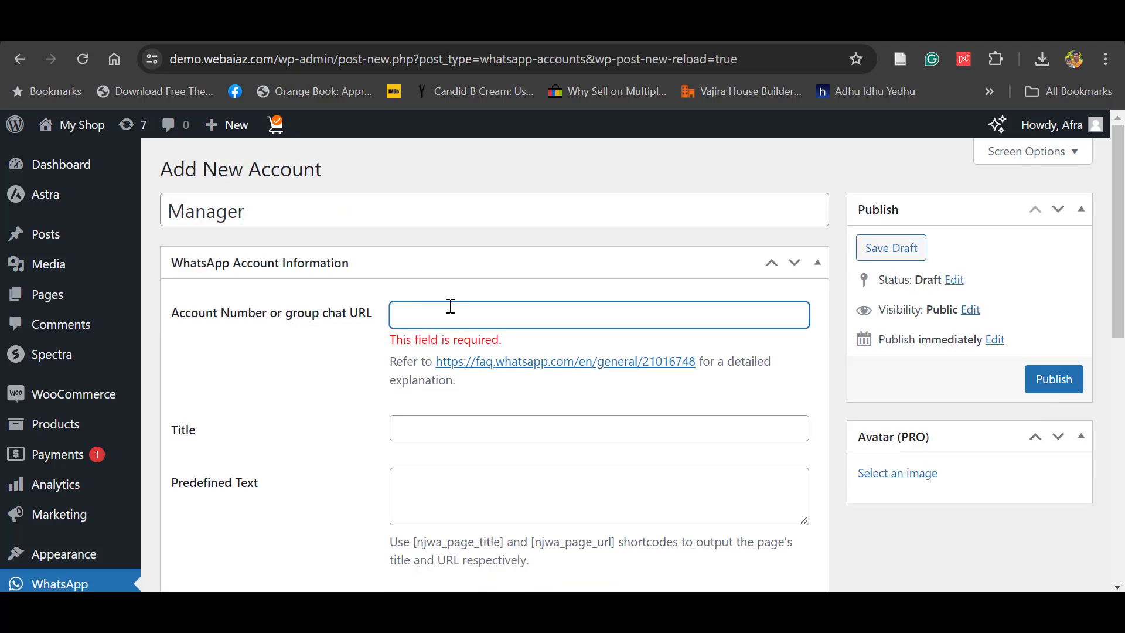
type("+")
key("ctrl+v")
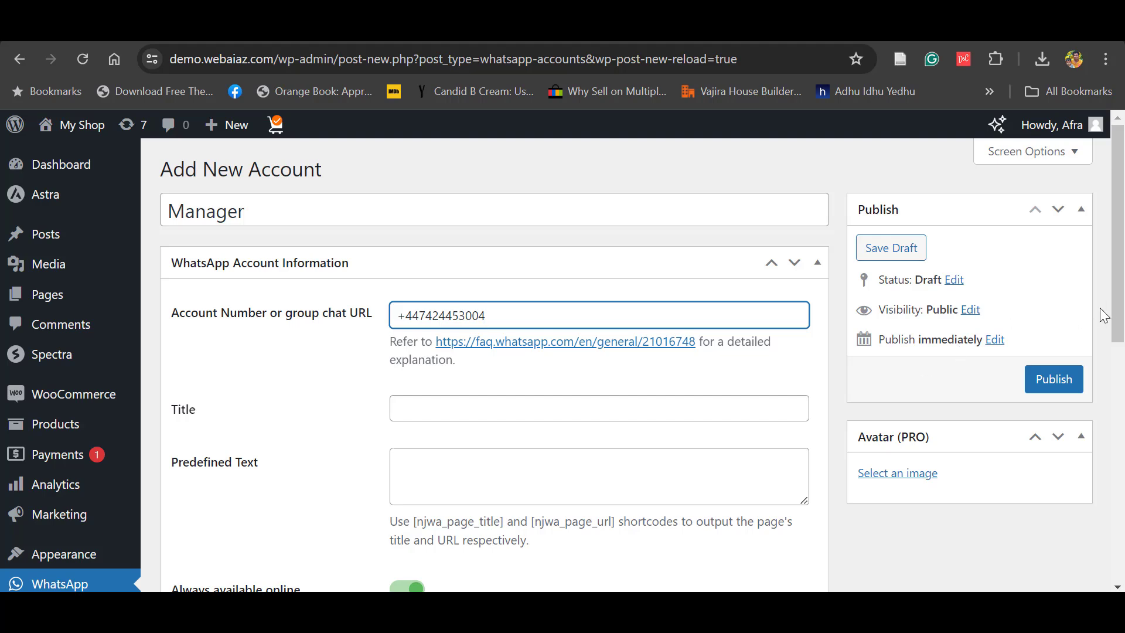
scroll(1119, 309, "down", 3)
scroll(1045, 473, "up", 3)
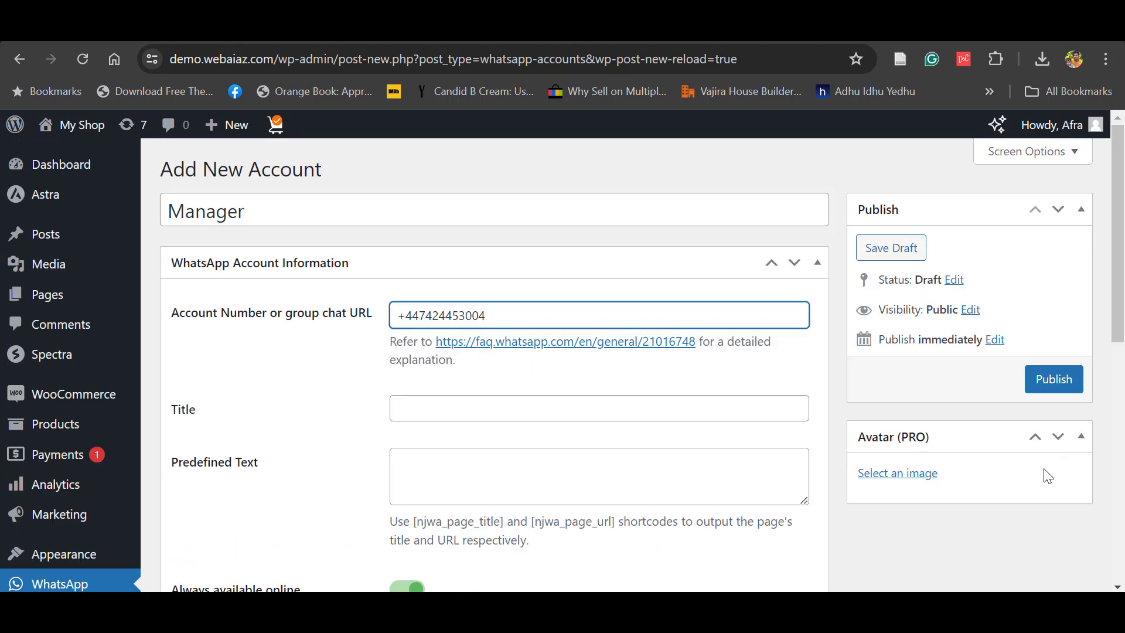
left_click(1049, 378)
- Go to the WhatsApp Floating Widget settings and list the accounts available to add
scroll(181, 394, "down", 3)
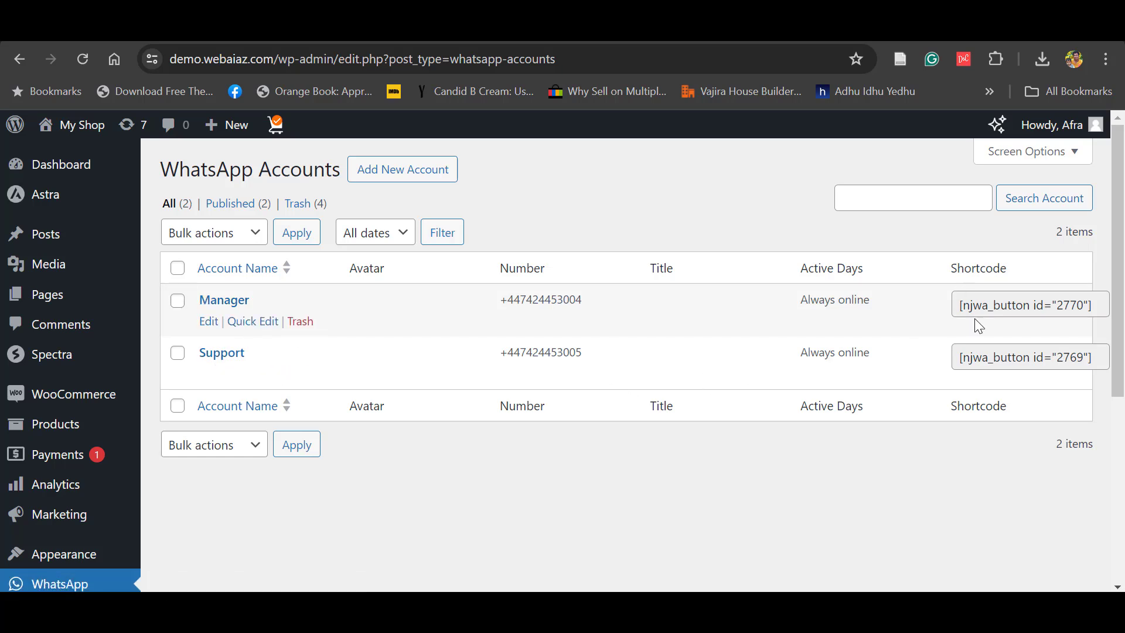
scroll(449, 454, "down", 3)
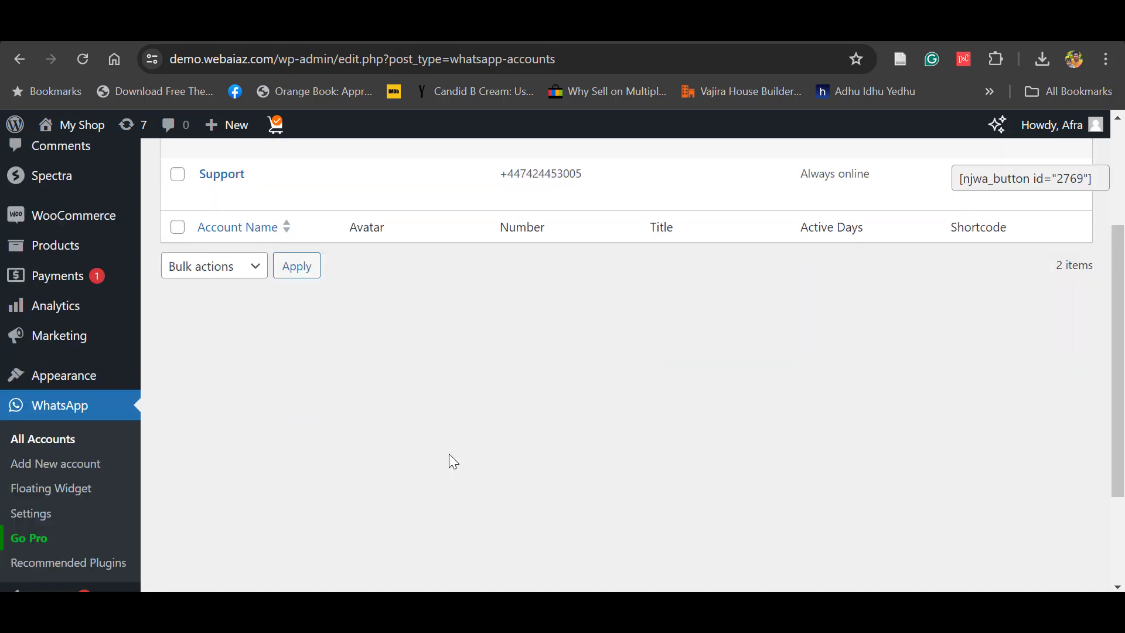
left_click(48, 492)
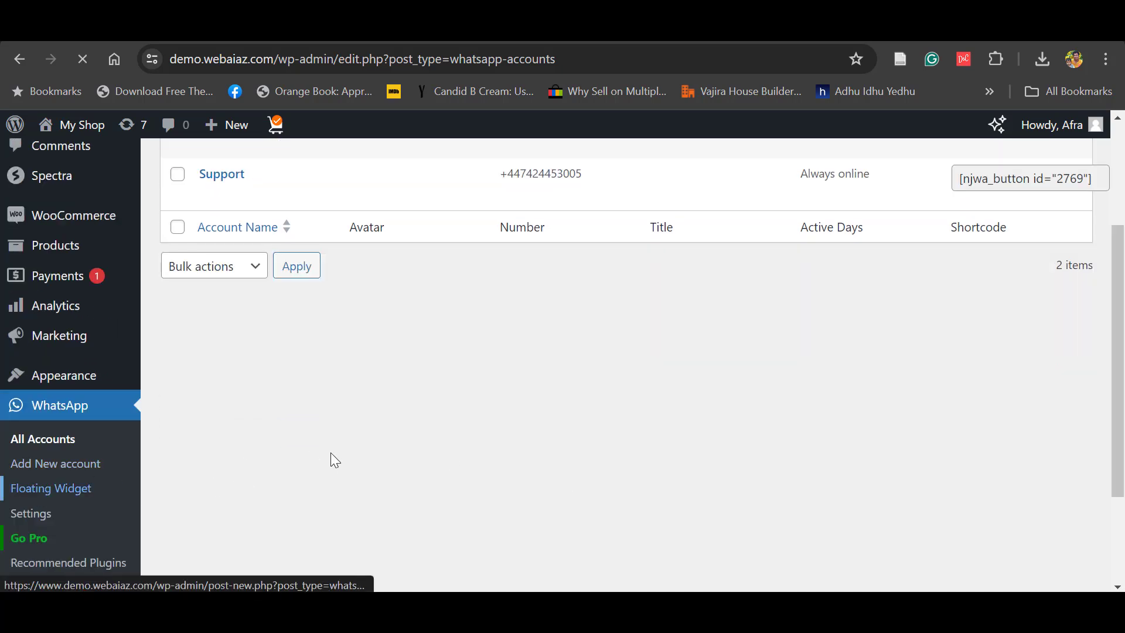
left_click(238, 246)
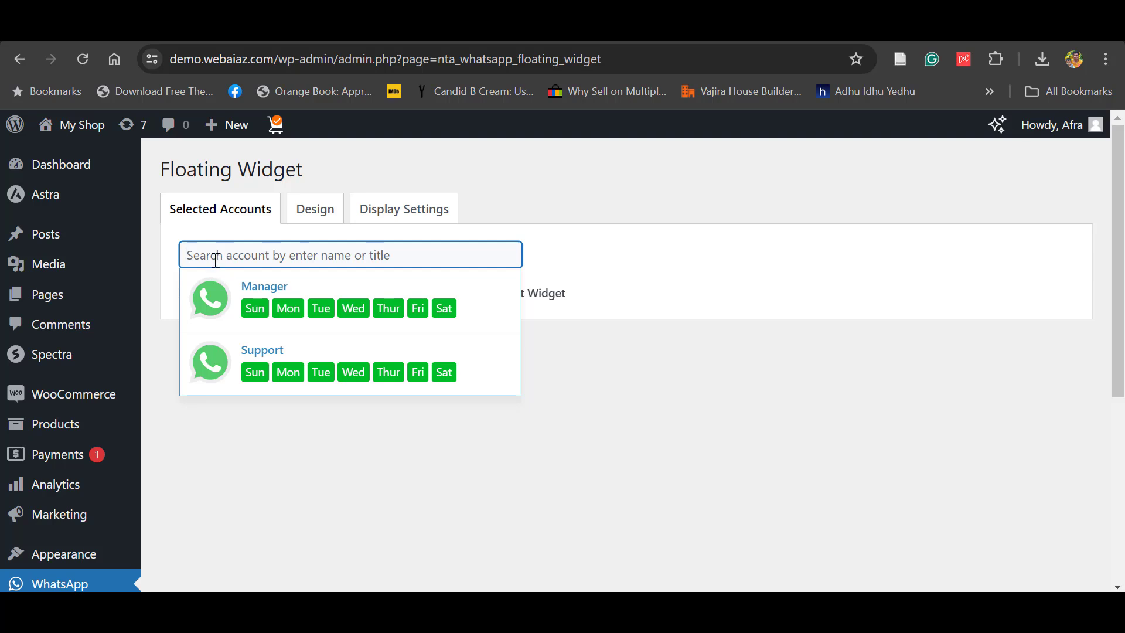
- Choose Support from the Selected Accounts dropdown
left_click(241, 351)
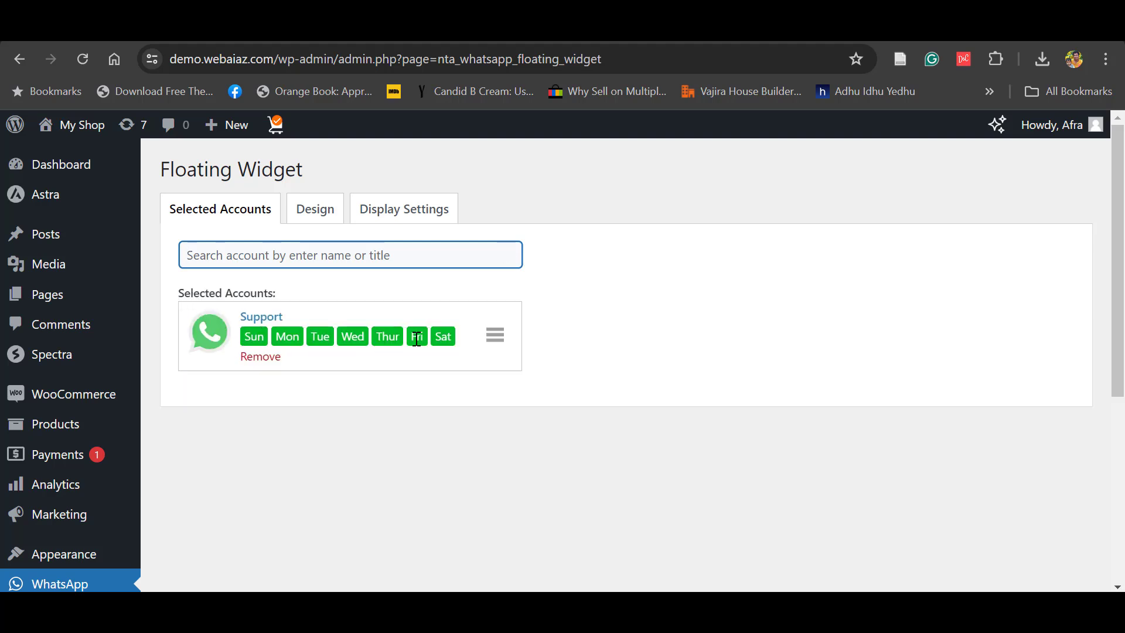
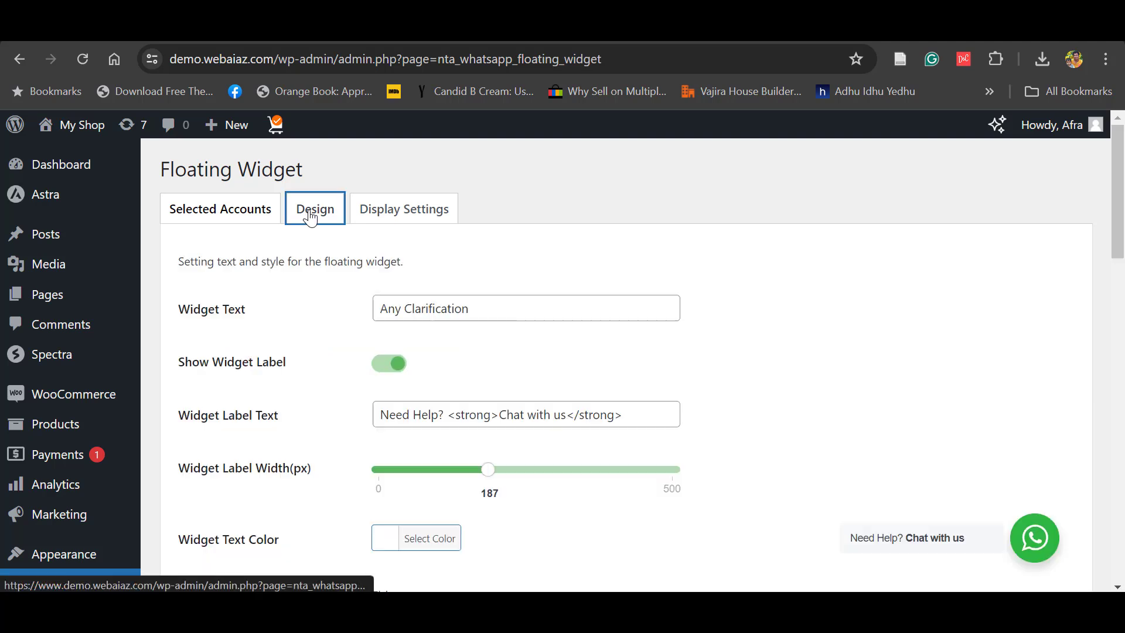
- Replace the widget title 'Any Clarification' with 'Neep Help' and check it in the chat preview
left_click(477, 300)
left_click_drag(477, 301, 368, 319)
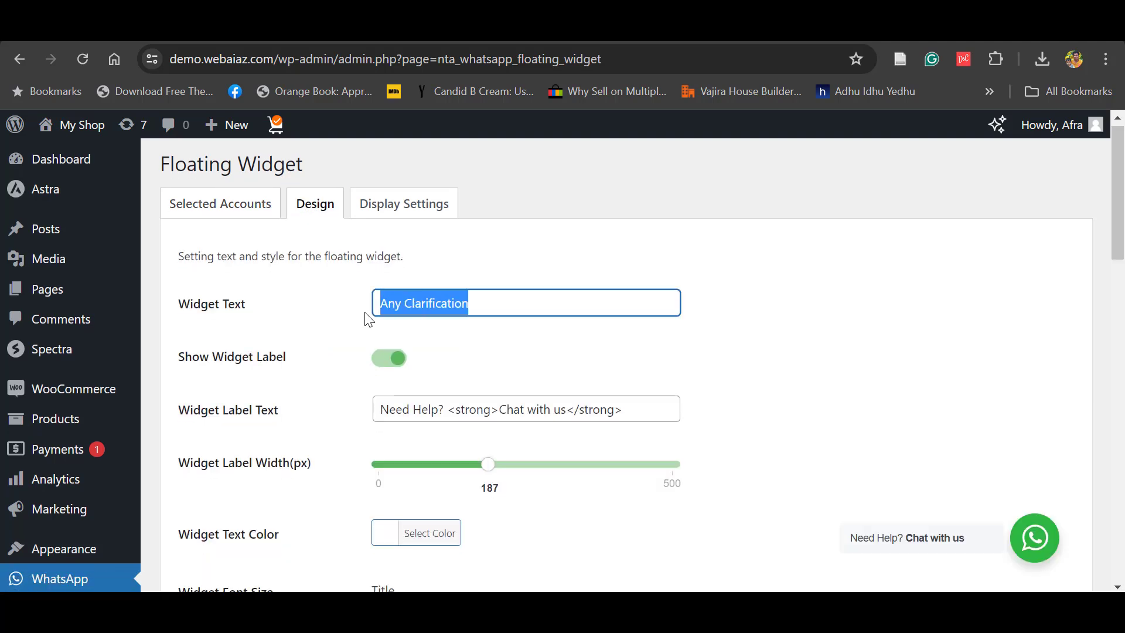
left_click_drag(469, 303, 360, 319)
left_click(1034, 540)
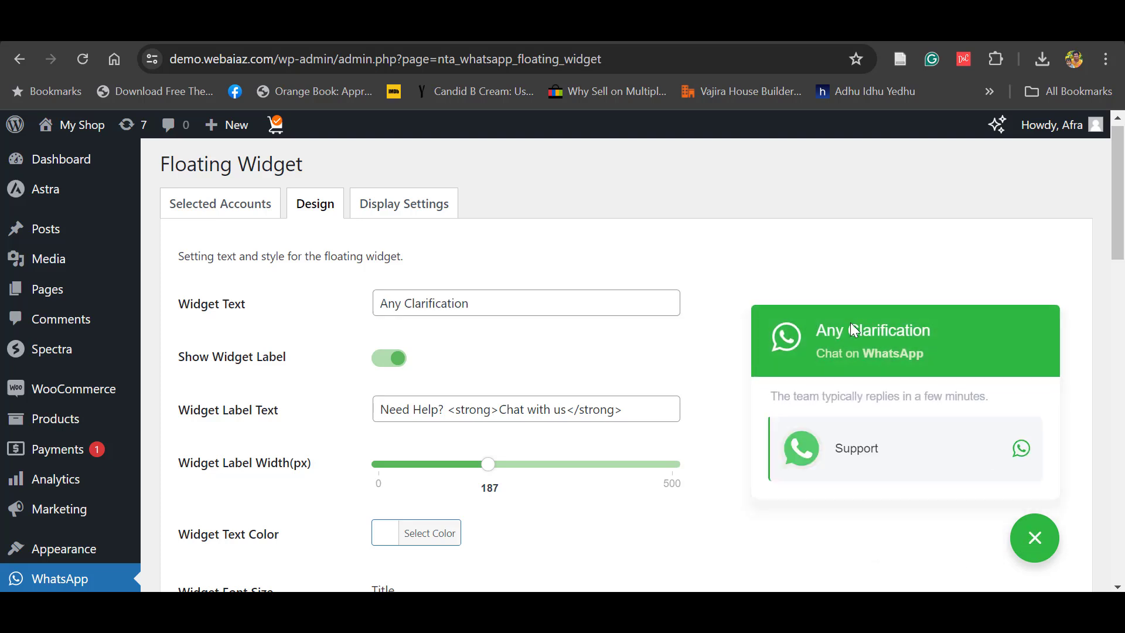
left_click(473, 303)
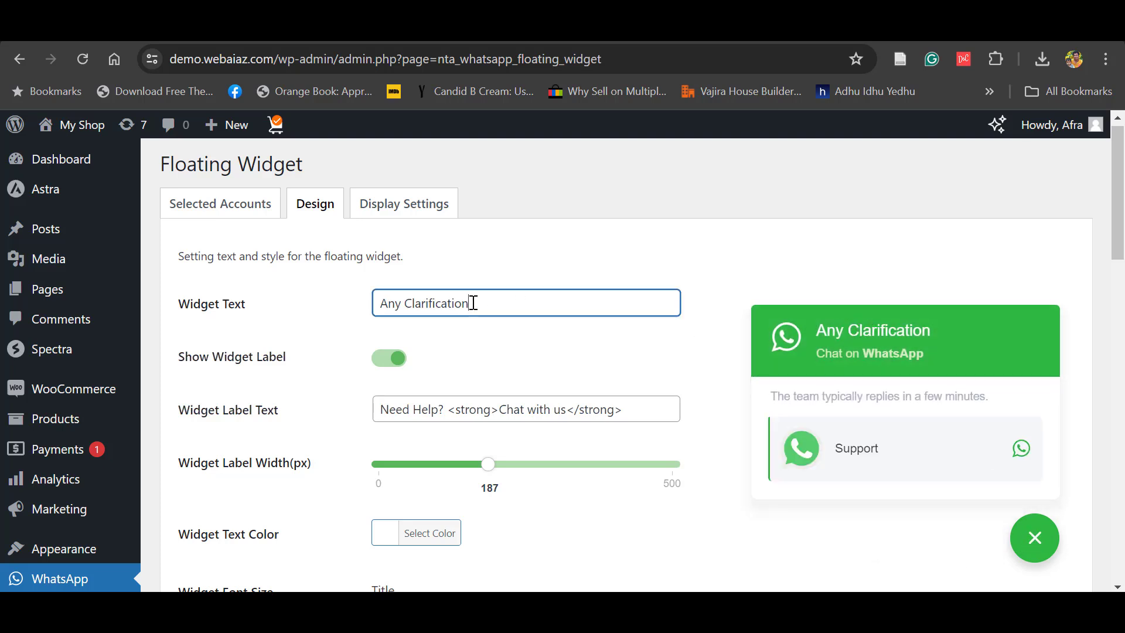
key("BackSpace")
key("BackSpace")
key("BackSpace")
key("BackSpace")
key("BackSpace")
key("BackSpace")
key("BackSpace")
key("BackSpace")
key("BackSpace")
key("BackSpace")
key("BackSpace")
key("BackSpace")
key("BackSpace")
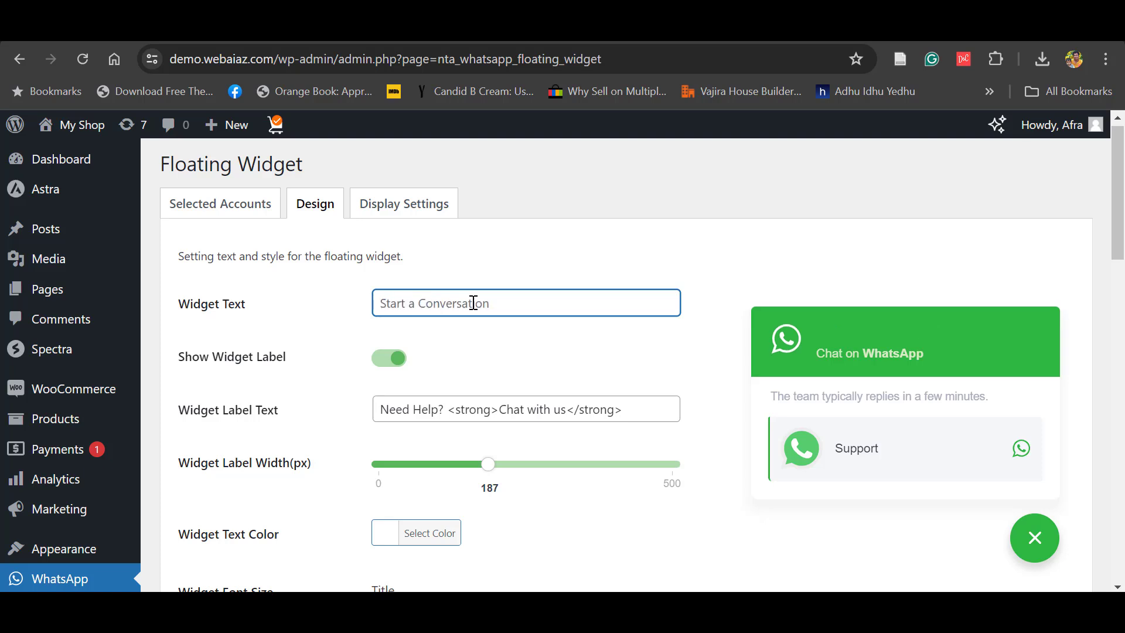
type("Neep Help")
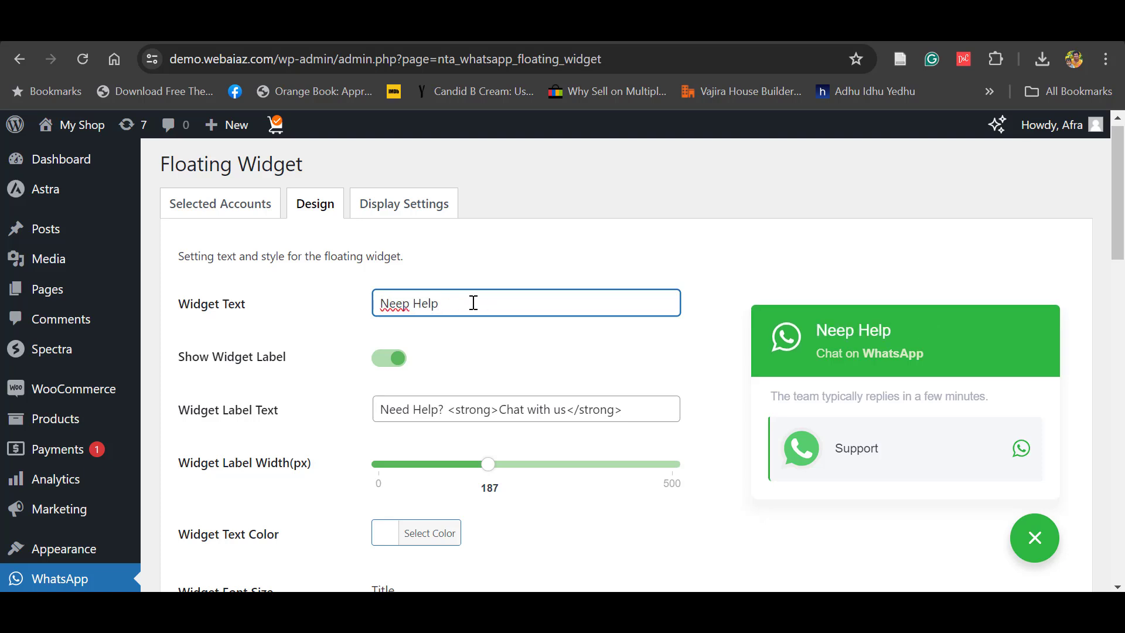
left_click(264, 371)
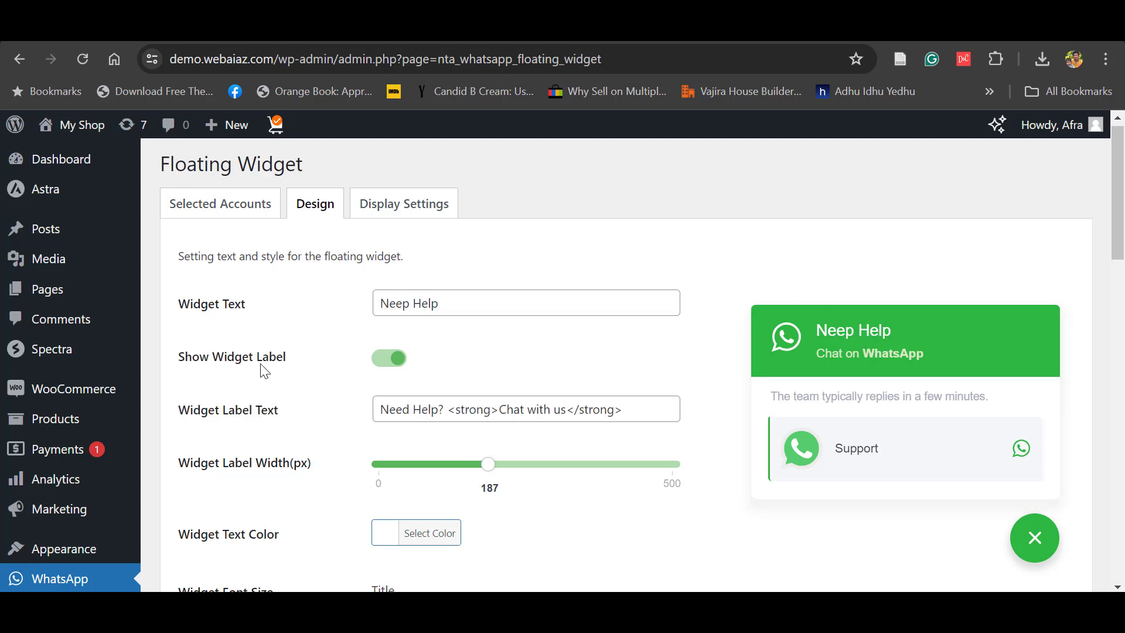
- Toggle Show Widget Label off and back on, then narrow the label width from 187 to 184 px
left_click(382, 360)
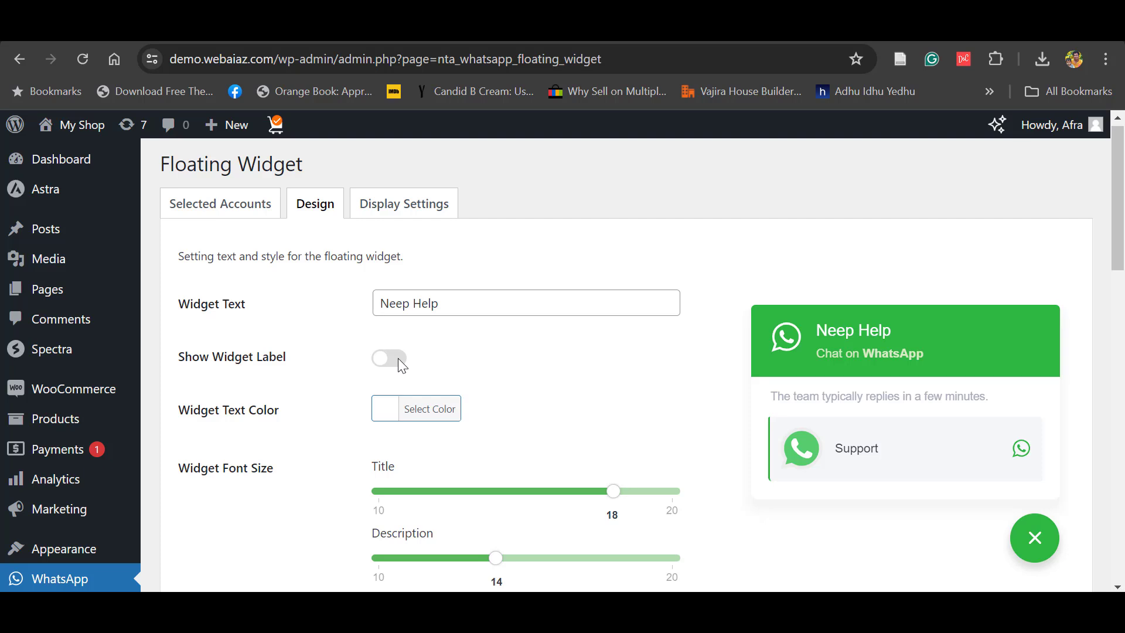
scroll(510, 368, "down", 1)
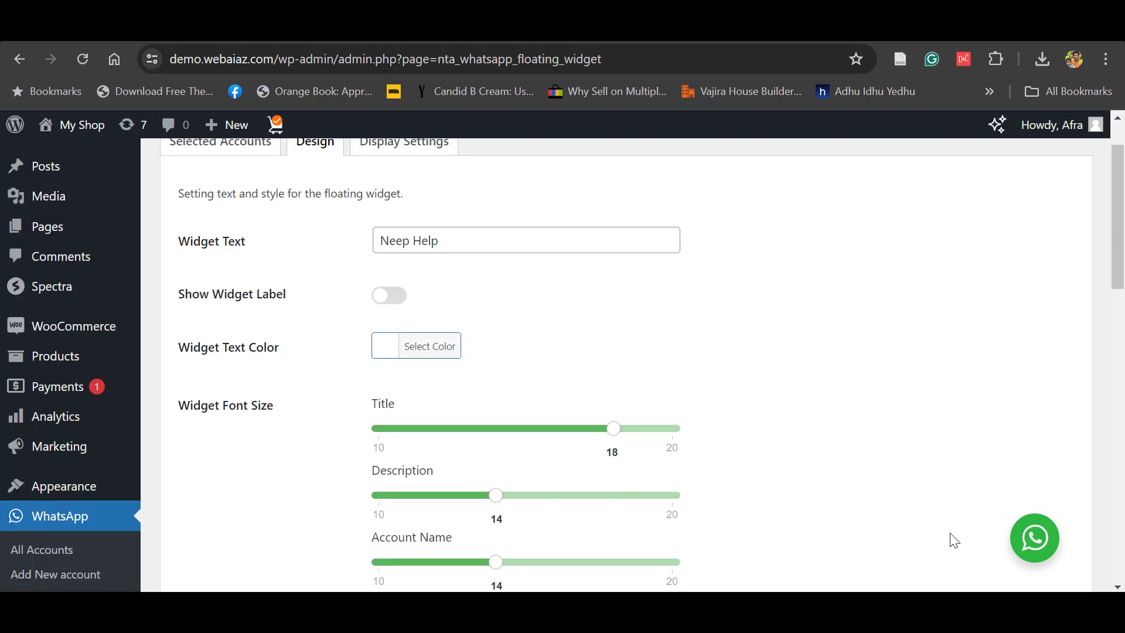
left_click(399, 298)
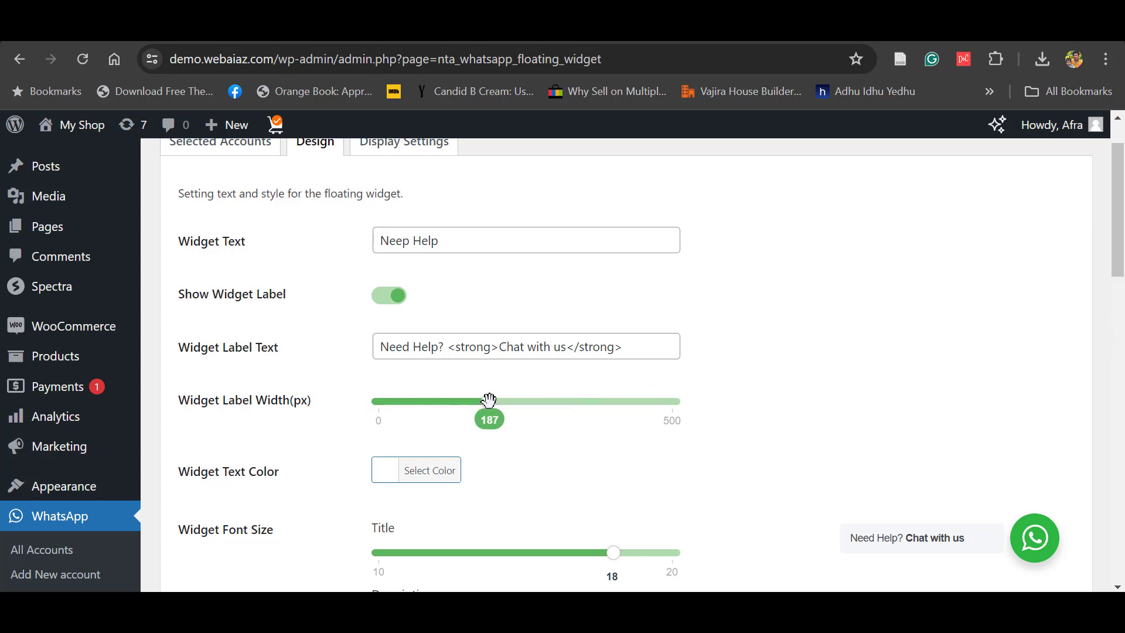
left_click_drag(490, 402, 485, 403)
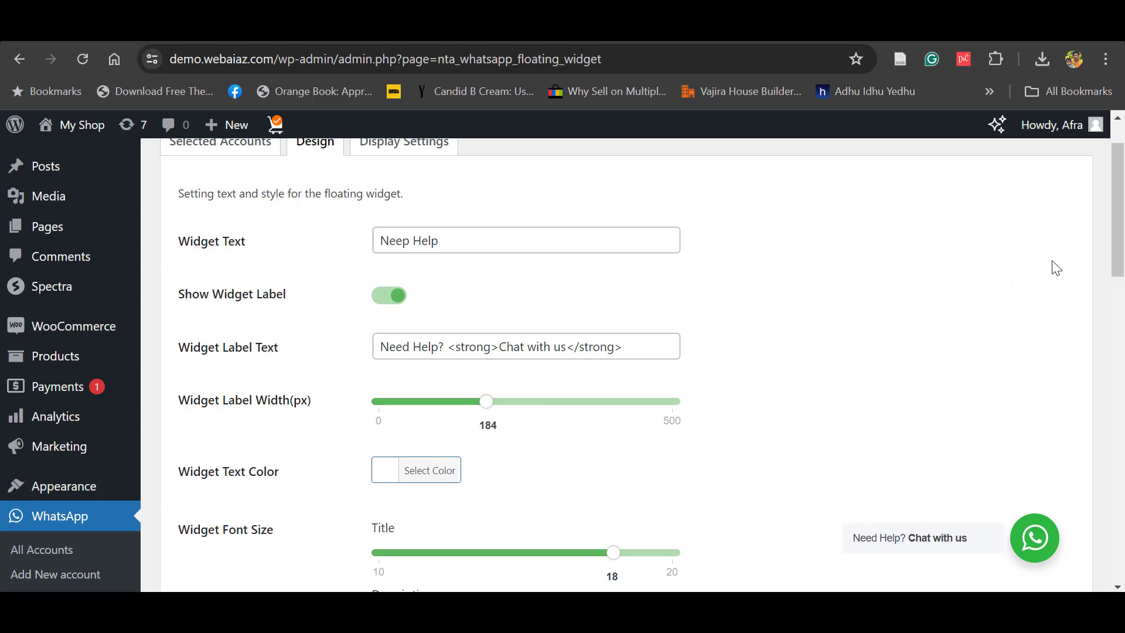
left_click_drag(1119, 211, 1119, 258)
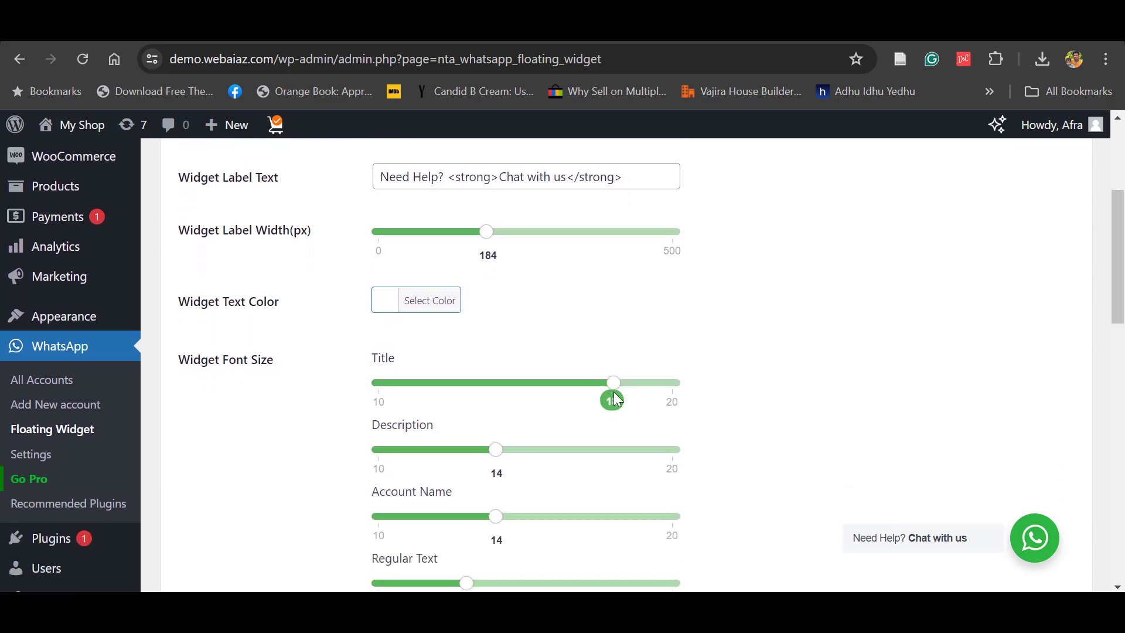
- Set widget font sizes: title 18, description 15, account name 14, regular text 14
left_click_drag(613, 382, 614, 383)
left_click(1048, 546)
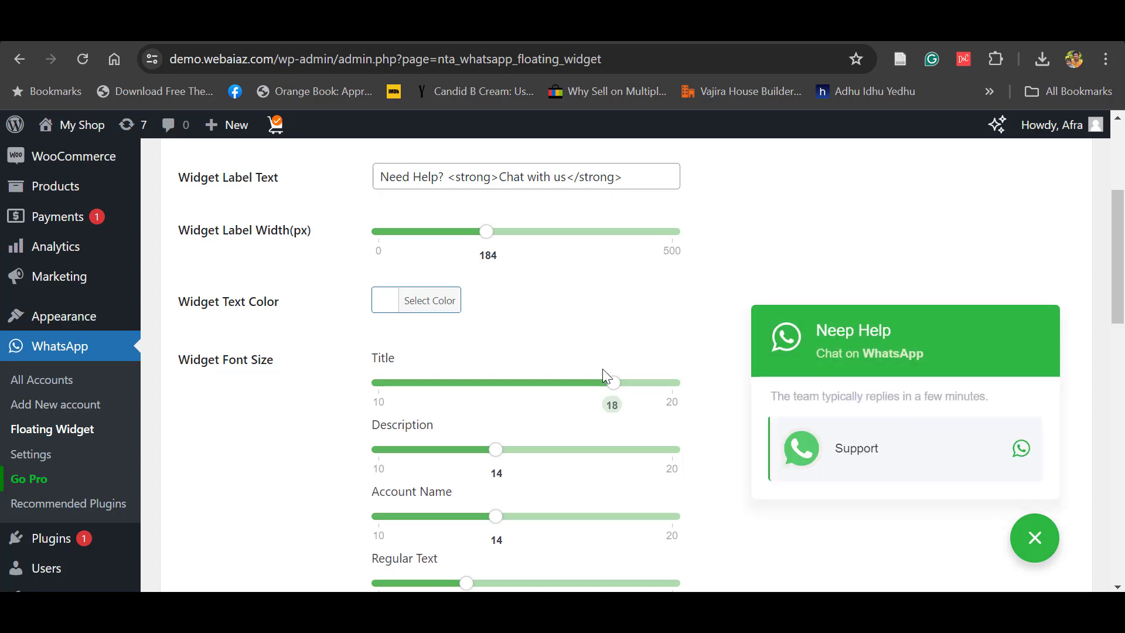
left_click_drag(630, 382, 614, 383)
left_click_drag(496, 449, 526, 450)
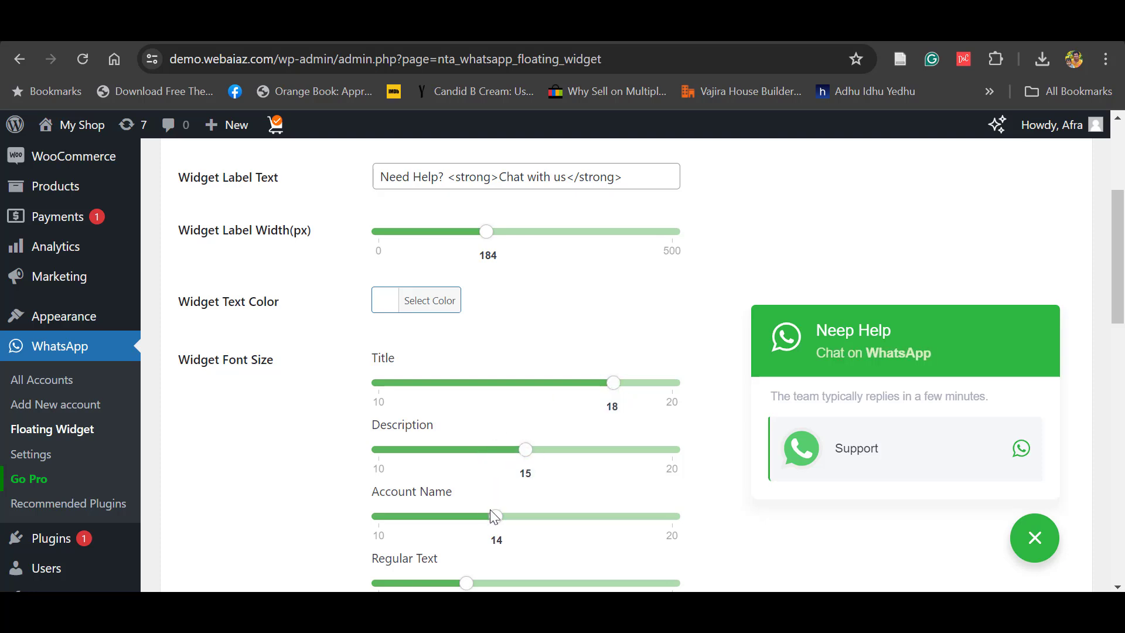
left_click_drag(495, 517, 501, 509)
left_click_drag(469, 584, 496, 583)
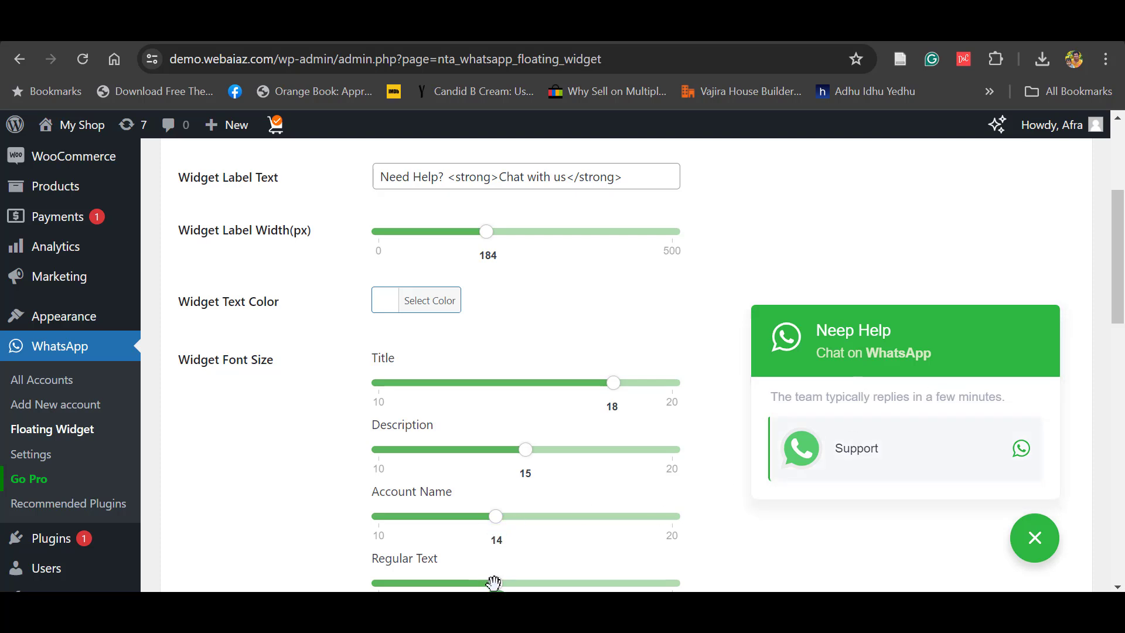
left_click_drag(1120, 309, 1121, 386)
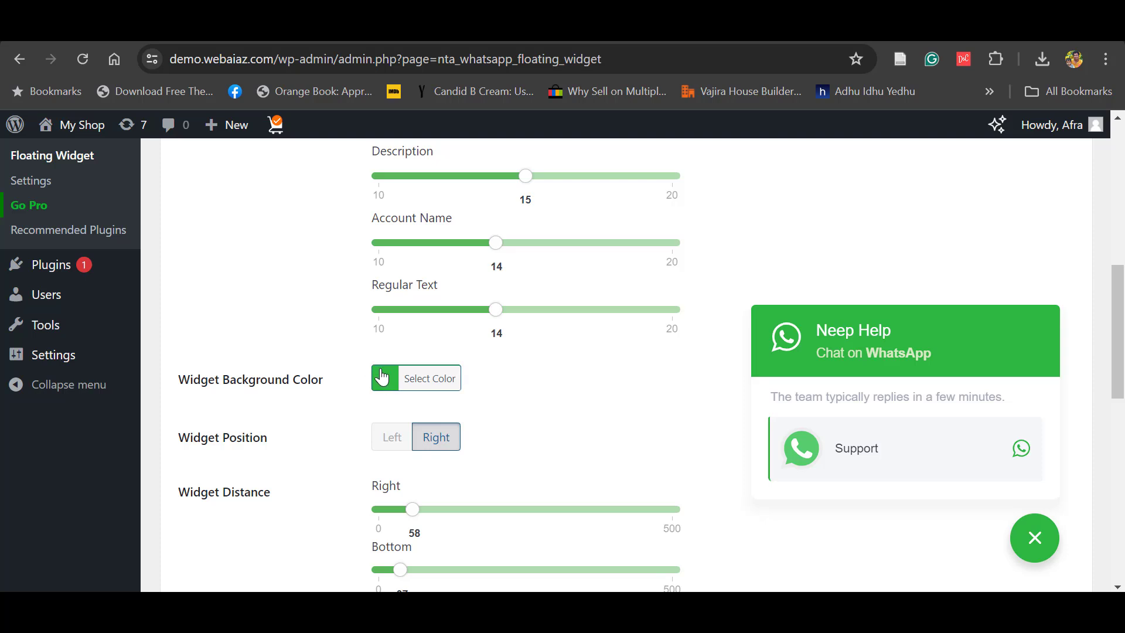
- Set the Widget Distance sliders to 46 px from the right and 16 px from the bottom
left_click(410, 507)
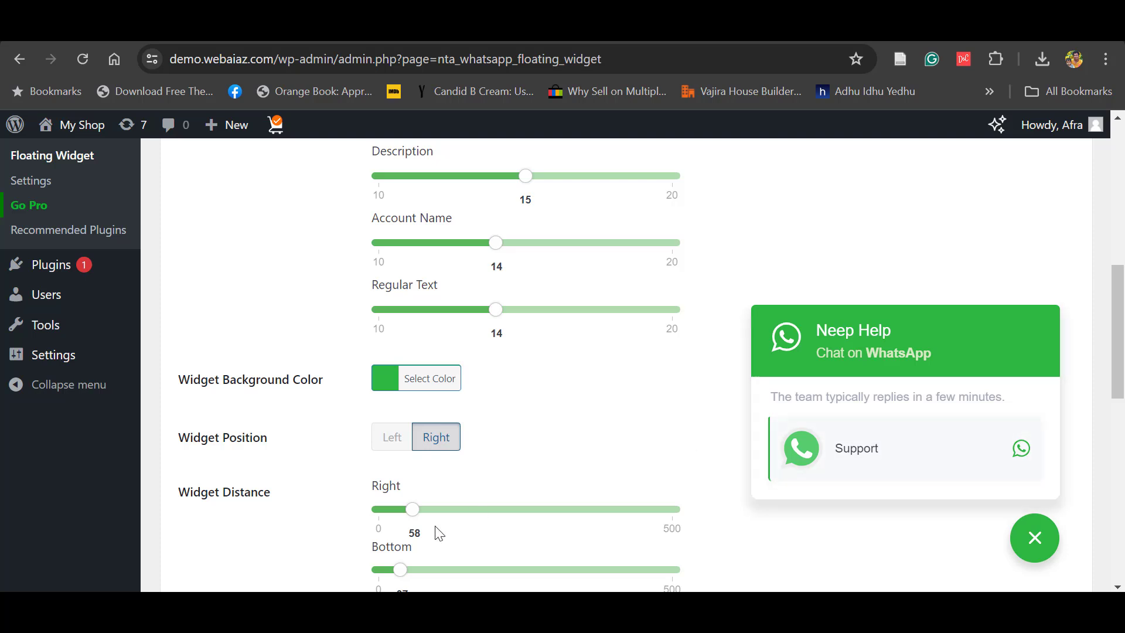
mouse_move(408, 513)
left_click_drag(410, 512, 418, 511)
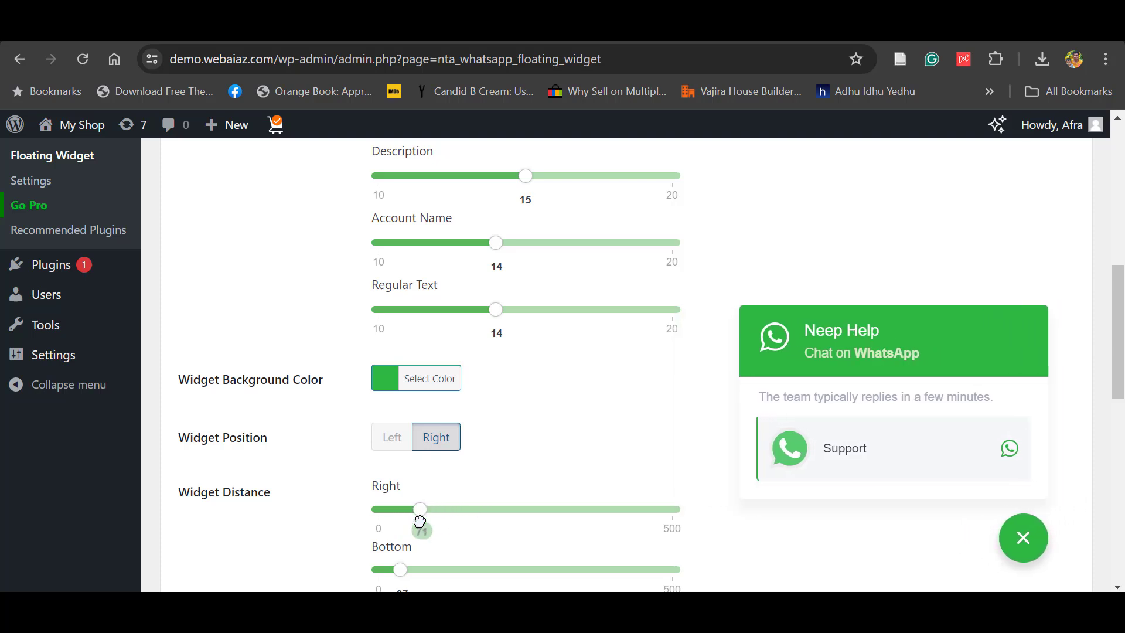
mouse_move(403, 568)
left_click_drag(401, 568, 387, 570)
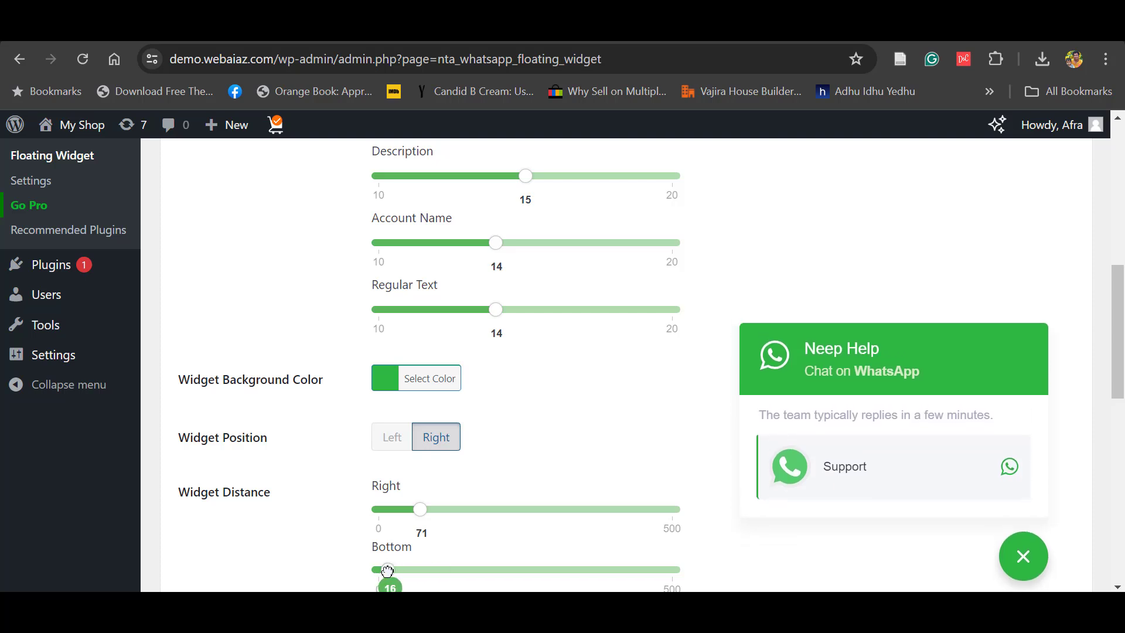
mouse_move(417, 507)
left_click_drag(417, 508, 406, 508)
left_click_drag(1119, 364, 1122, 433)
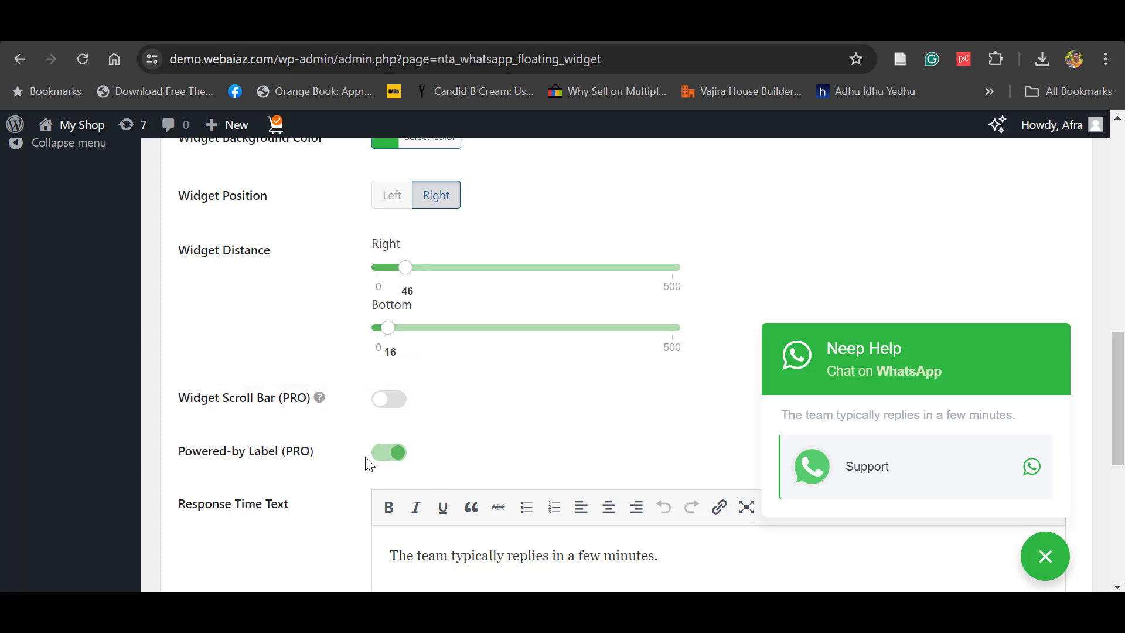
- Remove stray text so the description reads 'Chat on WhatsApp', and save the design settings
mouse_move(388, 458)
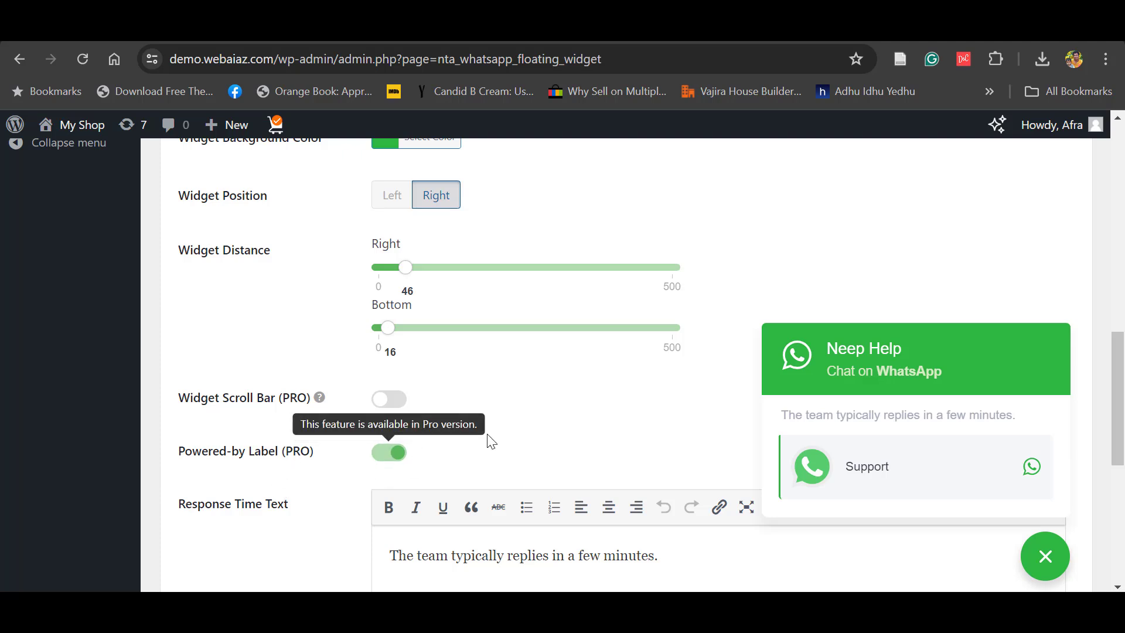
left_click_drag(1115, 391, 1115, 428)
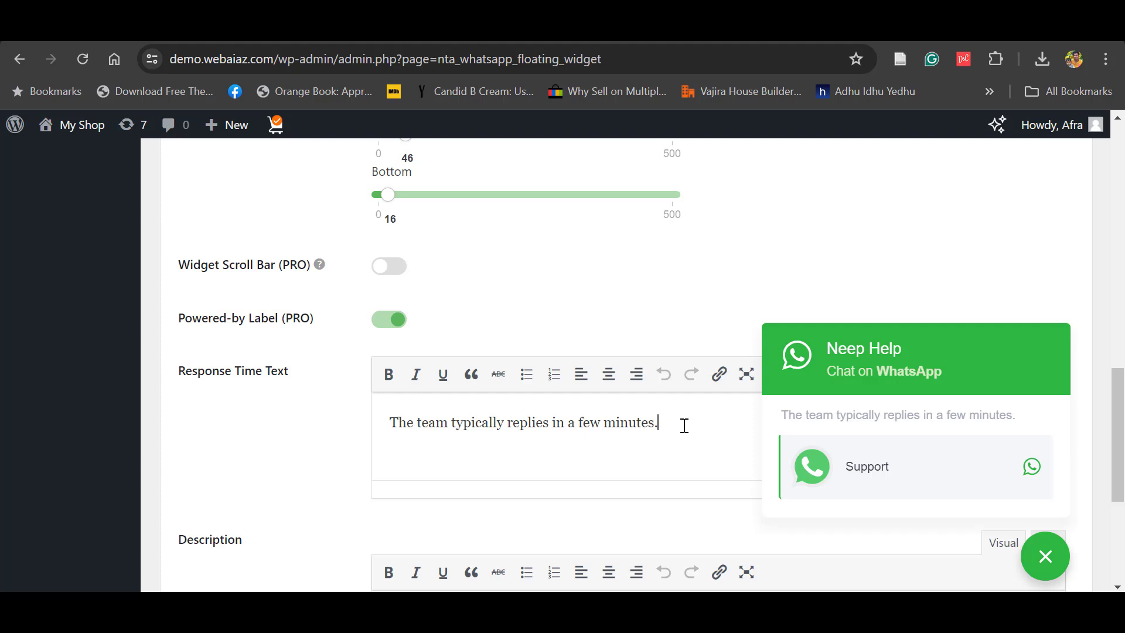
left_click_drag(685, 425, 626, 437)
scroll(625, 437, "down", 5)
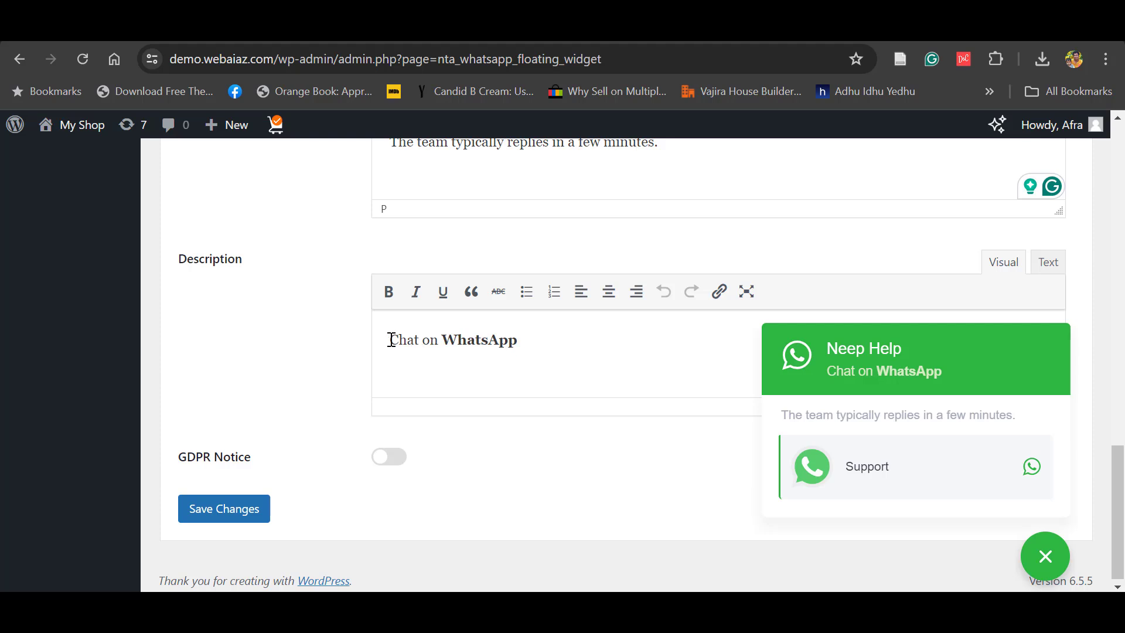
type("scvddfb")
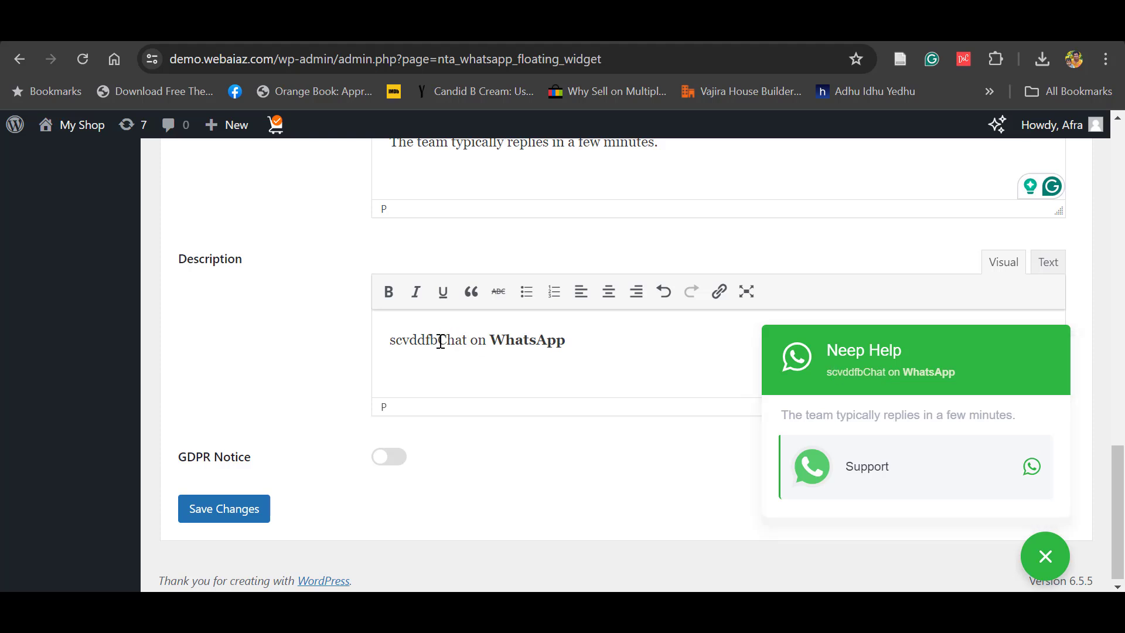
key("BackSpace")
key("BackSpace")
key("BackSpace")
key("BackSpace")
key("BackSpace")
key("BackSpace")
key("BackSpace")
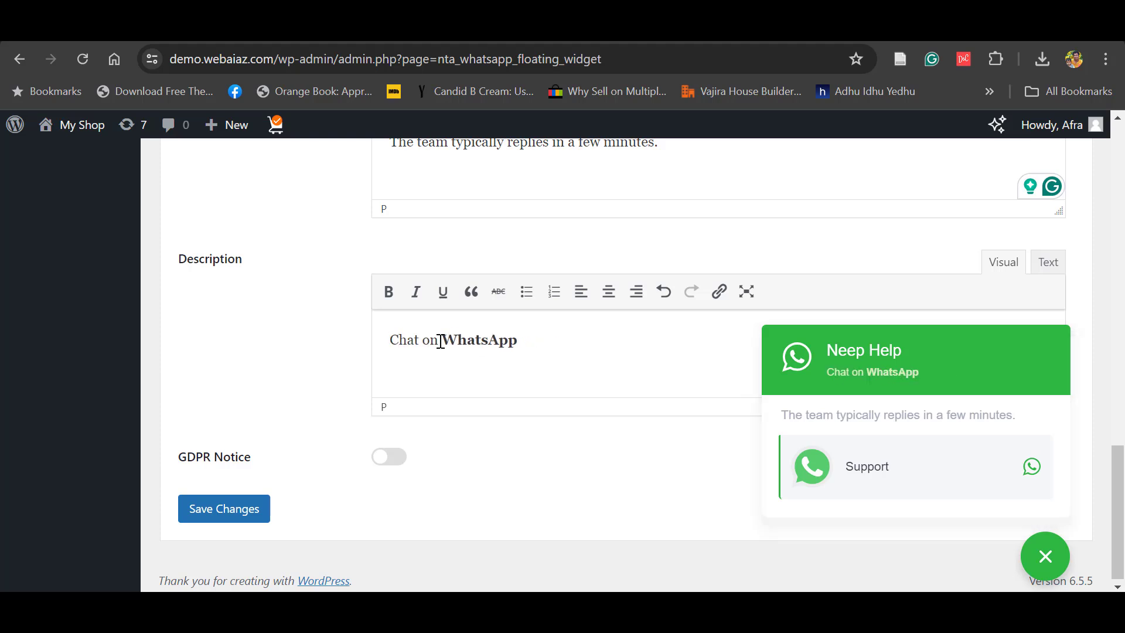
left_click(232, 514)
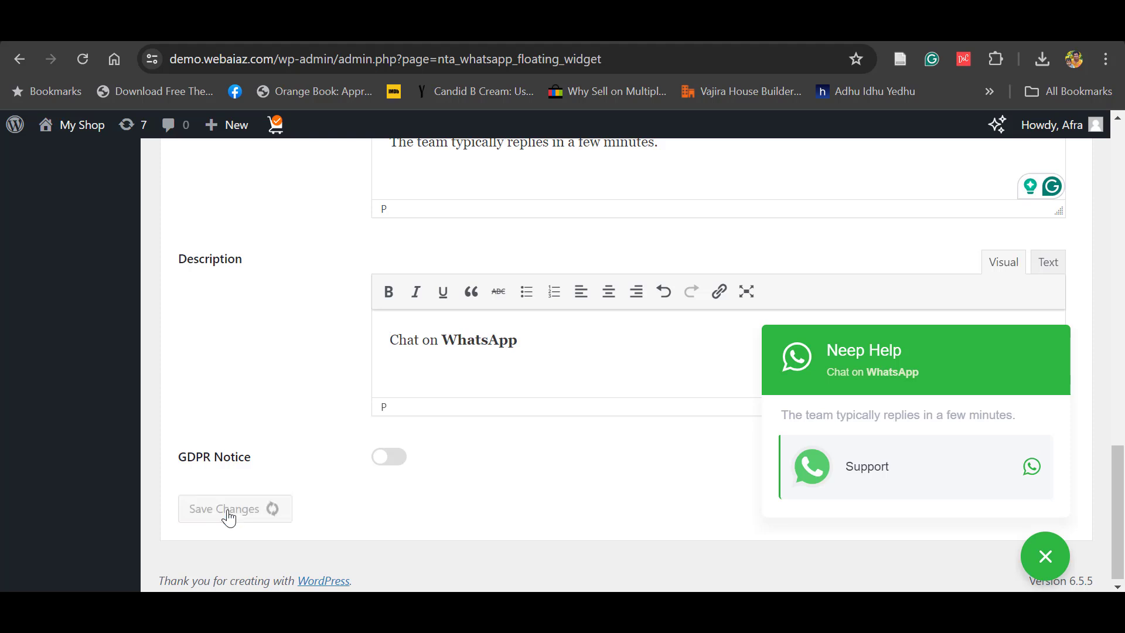
- In the display settings, try the 'Show on these pages' and 'Hide on these pages' options
left_click(422, 173)
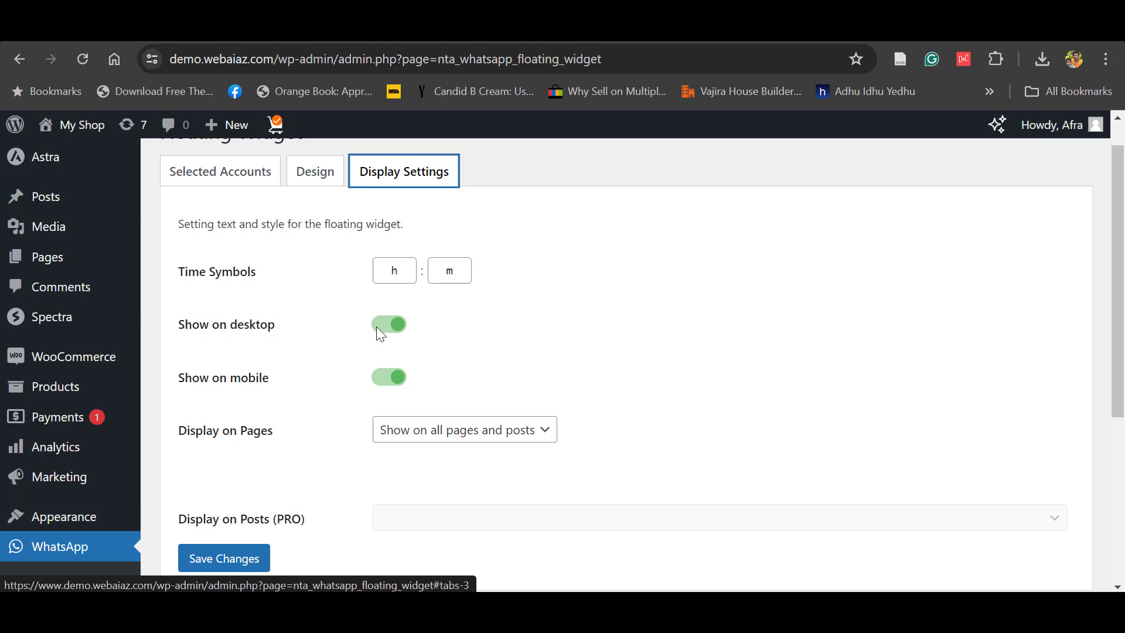
scroll(451, 381, "down", 3)
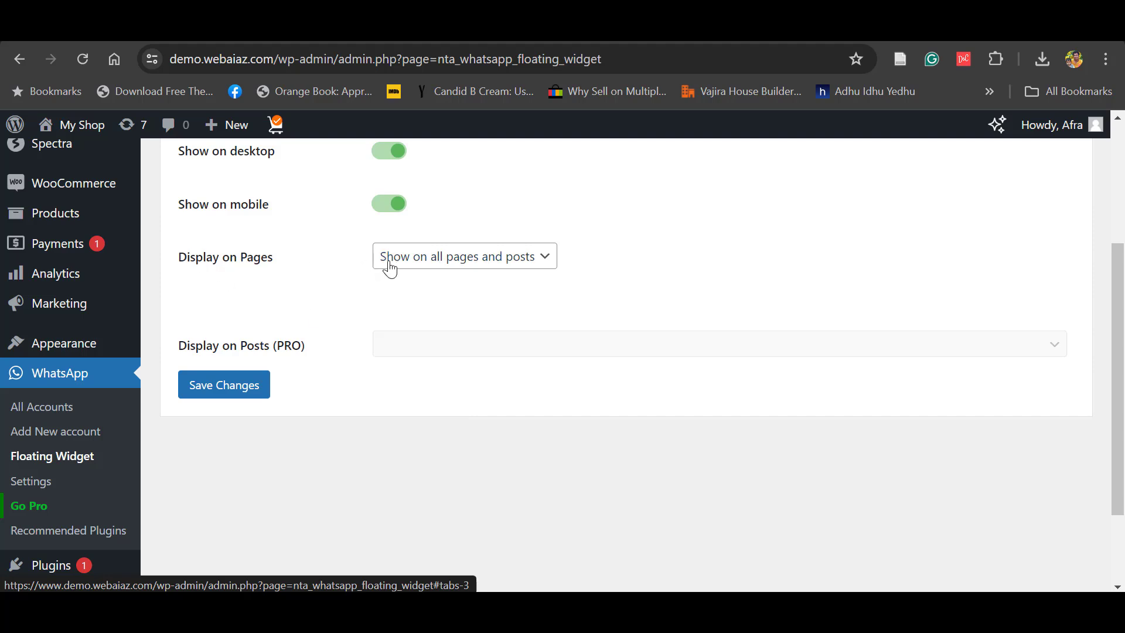
left_click(463, 270)
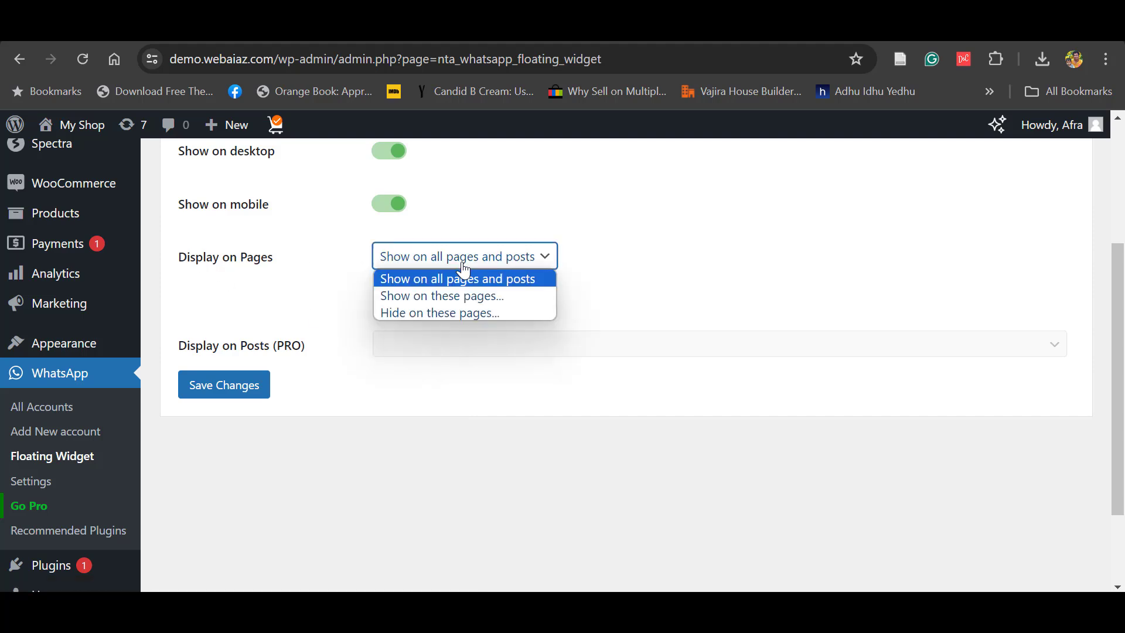
left_click(433, 299)
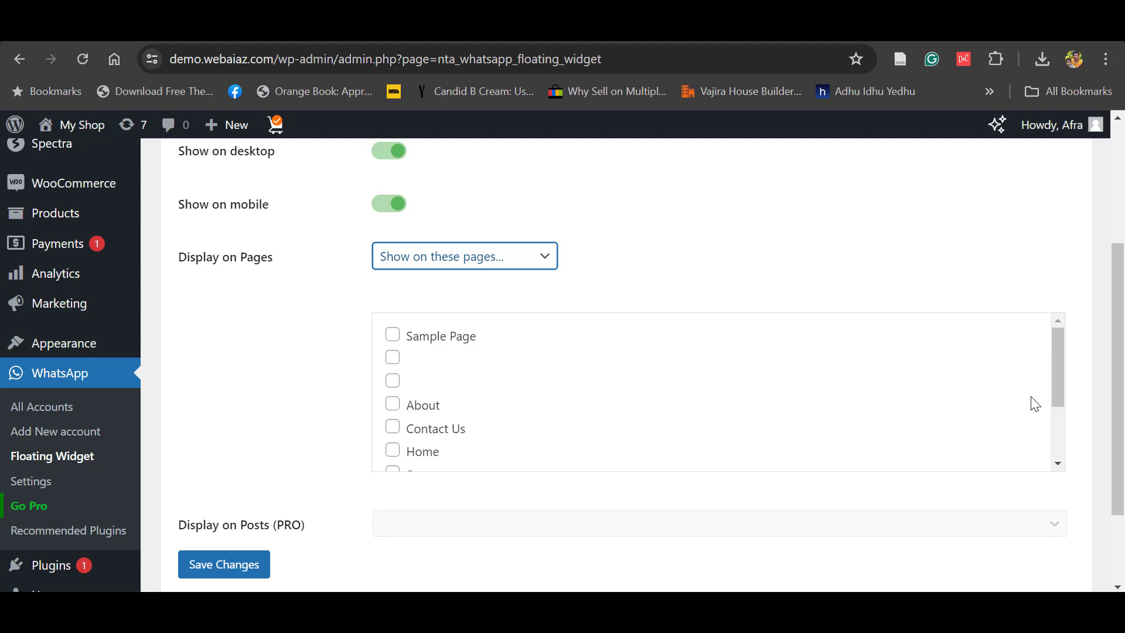
left_click_drag(1059, 384, 1067, 397)
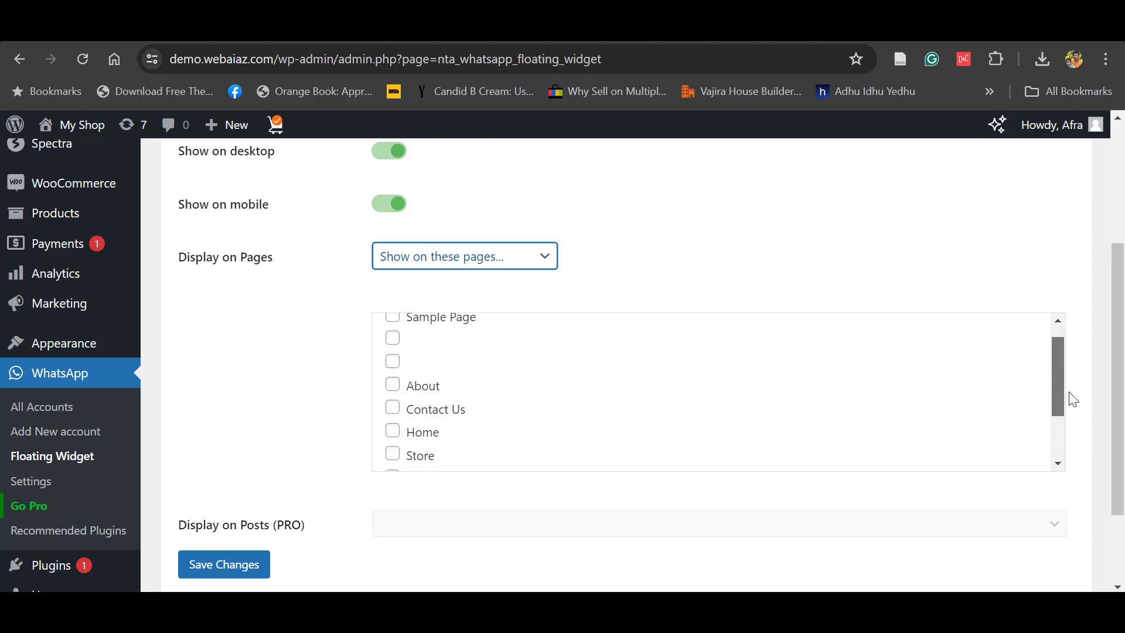
left_click(538, 262)
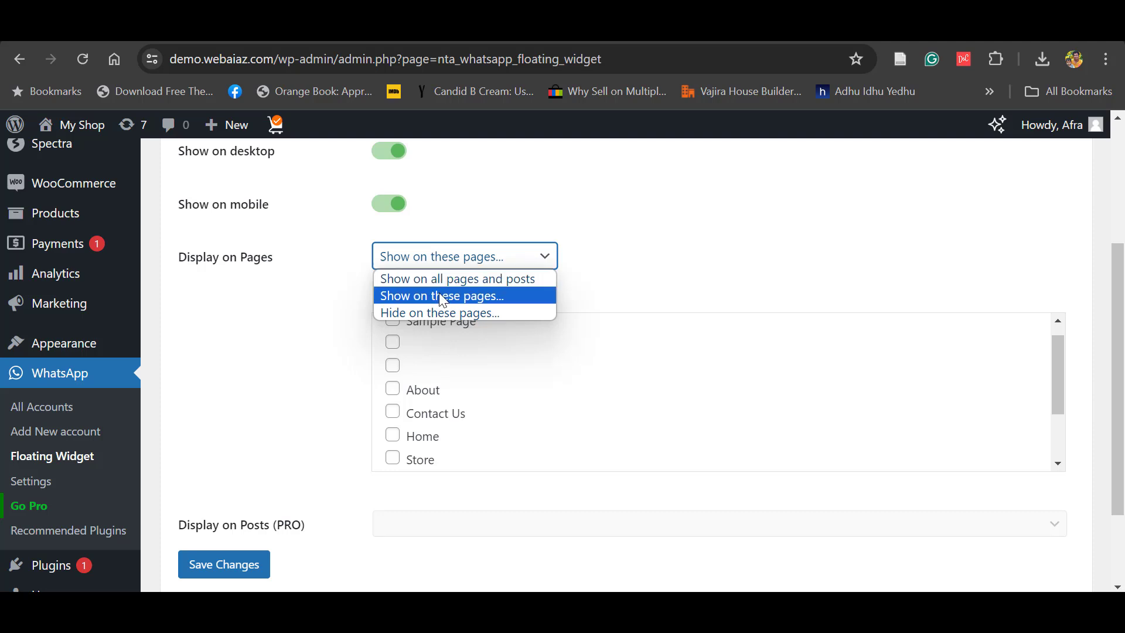
left_click(435, 311)
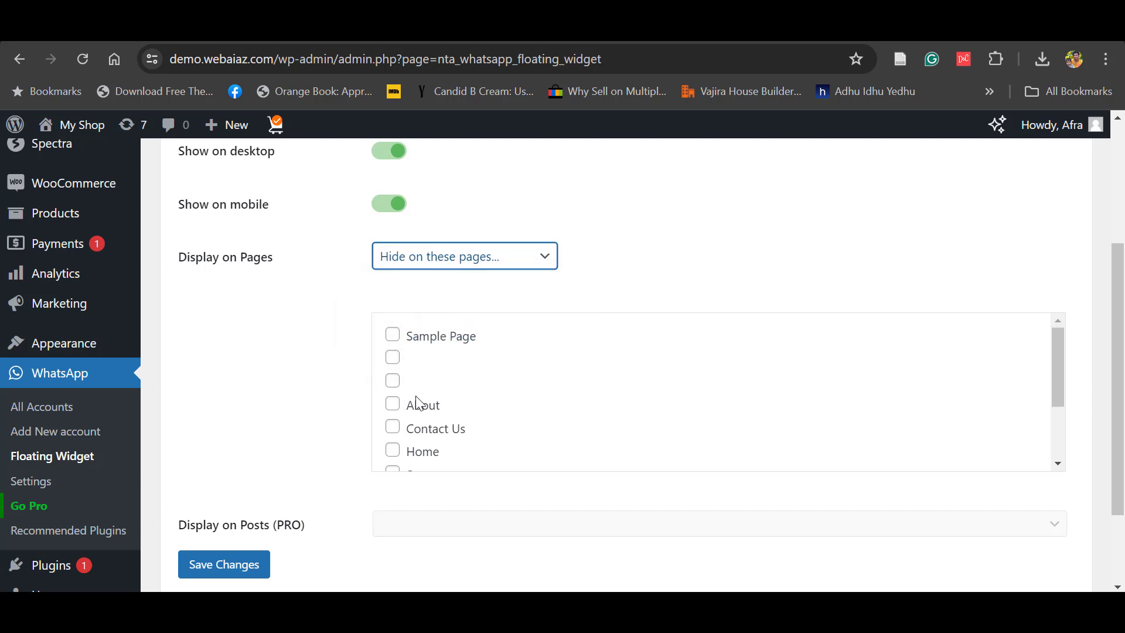
left_click_drag(1063, 386, 1082, 383)
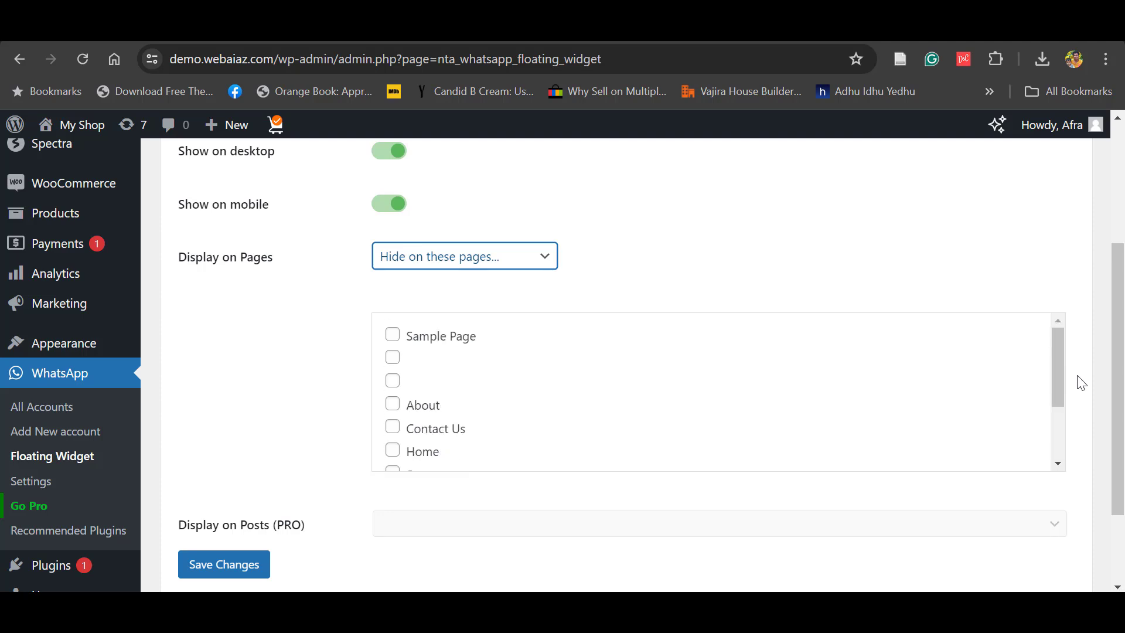
- Choose 'Show on all pages and posts' and save the display settings
left_click(508, 260)
left_click(420, 285)
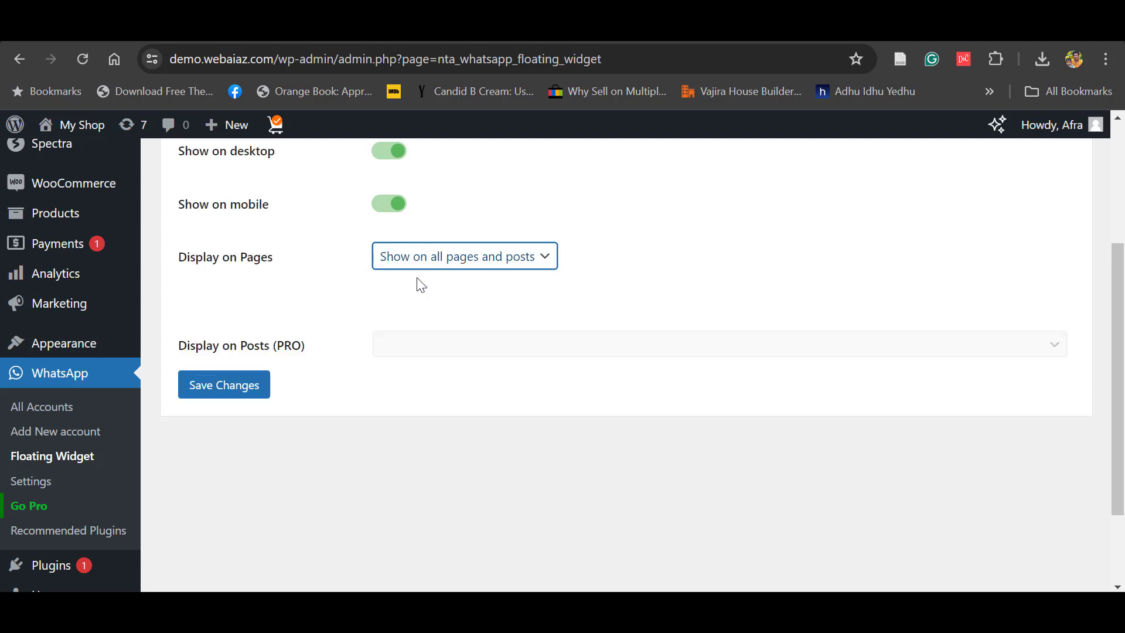
left_click(220, 388)
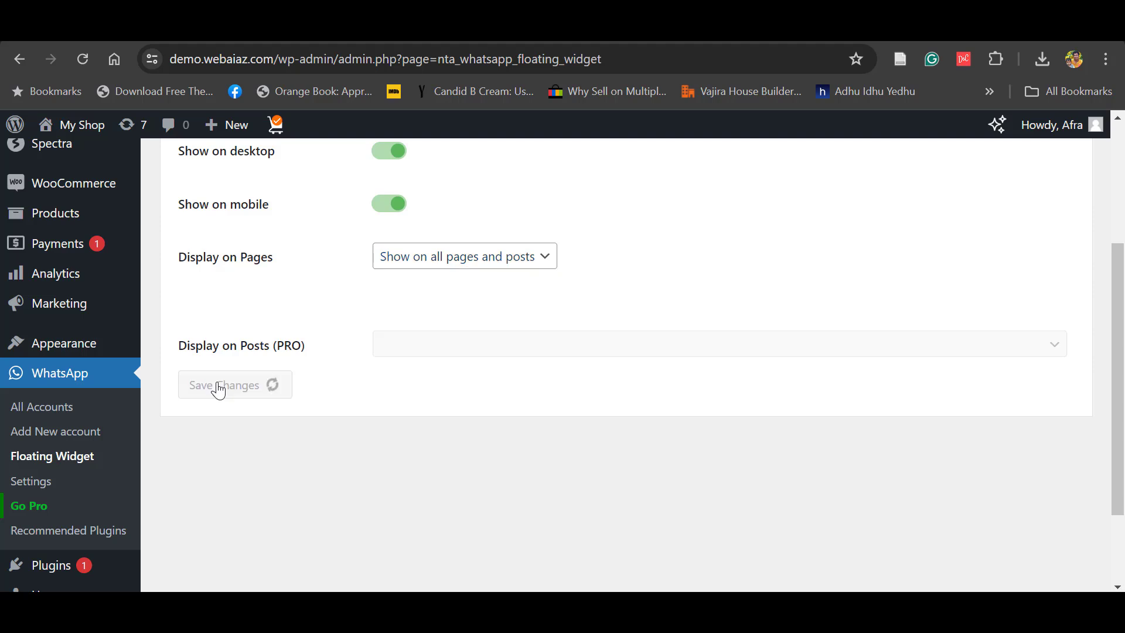
scroll(418, 409, "down", 2)
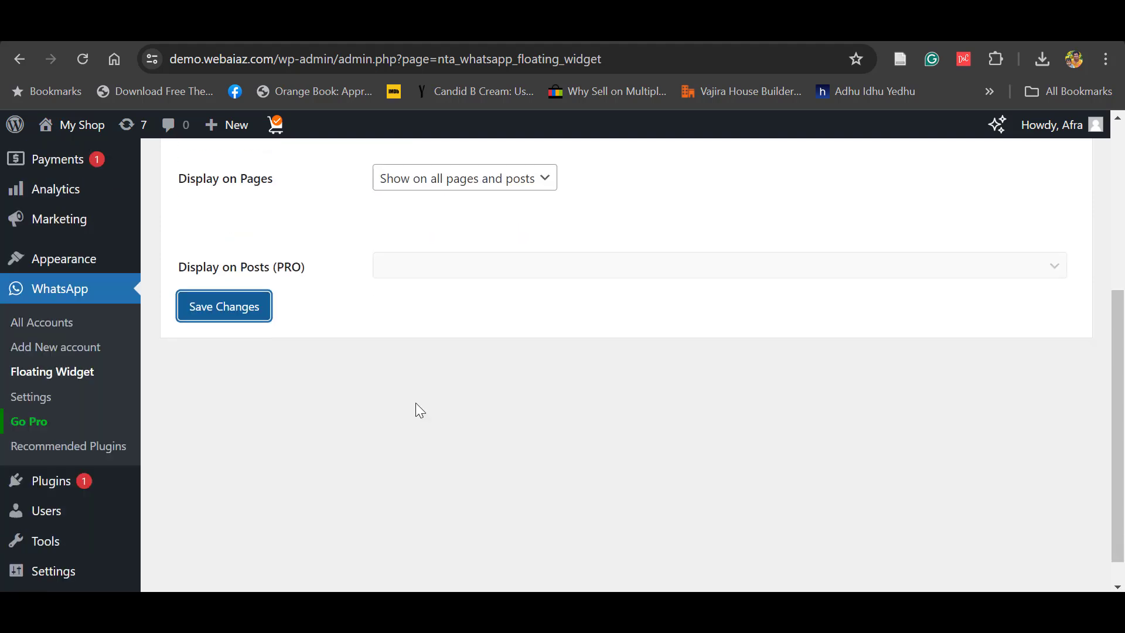
- On the plugin's Settings page, enable the WooCommerce chat button and attach the Support account
left_click(27, 403)
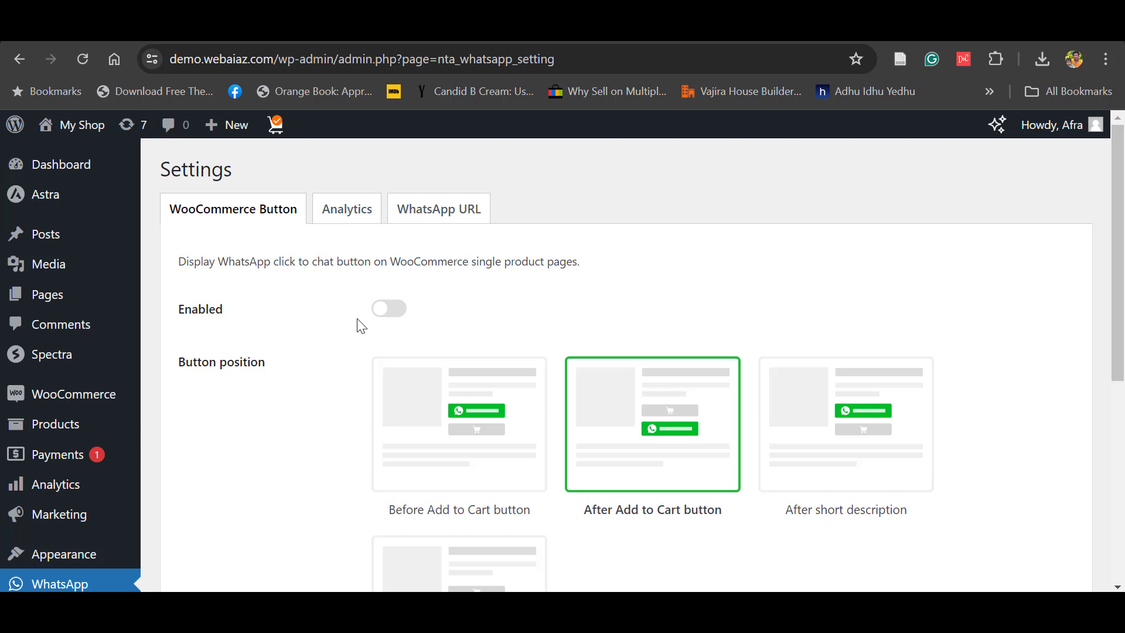
scroll(392, 308, "down", 2)
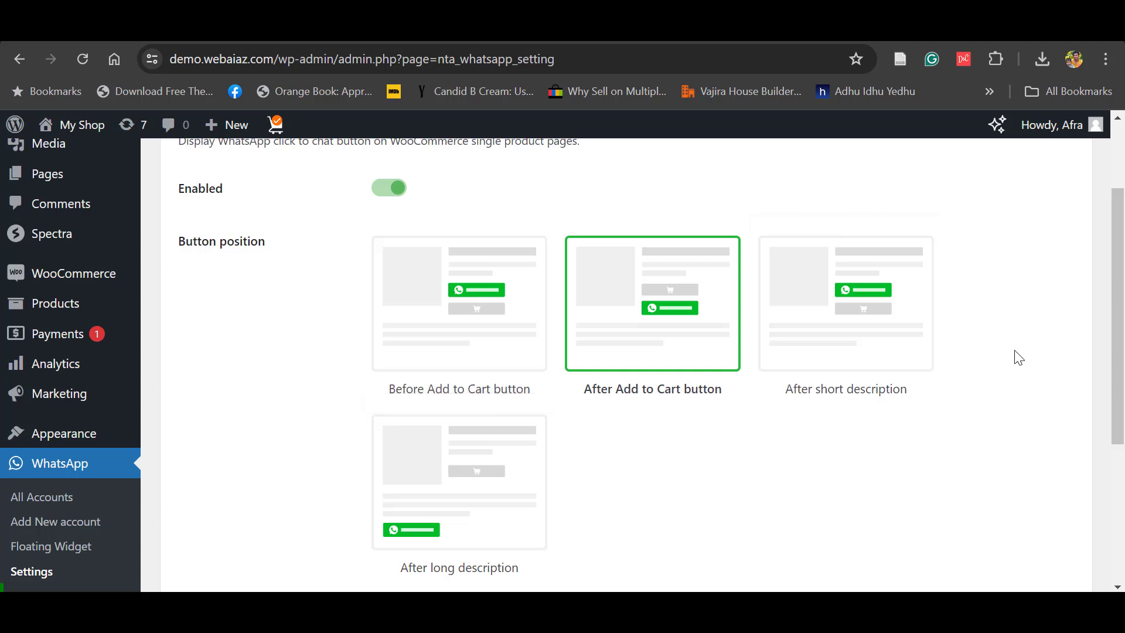
scroll(864, 465, "down", 4)
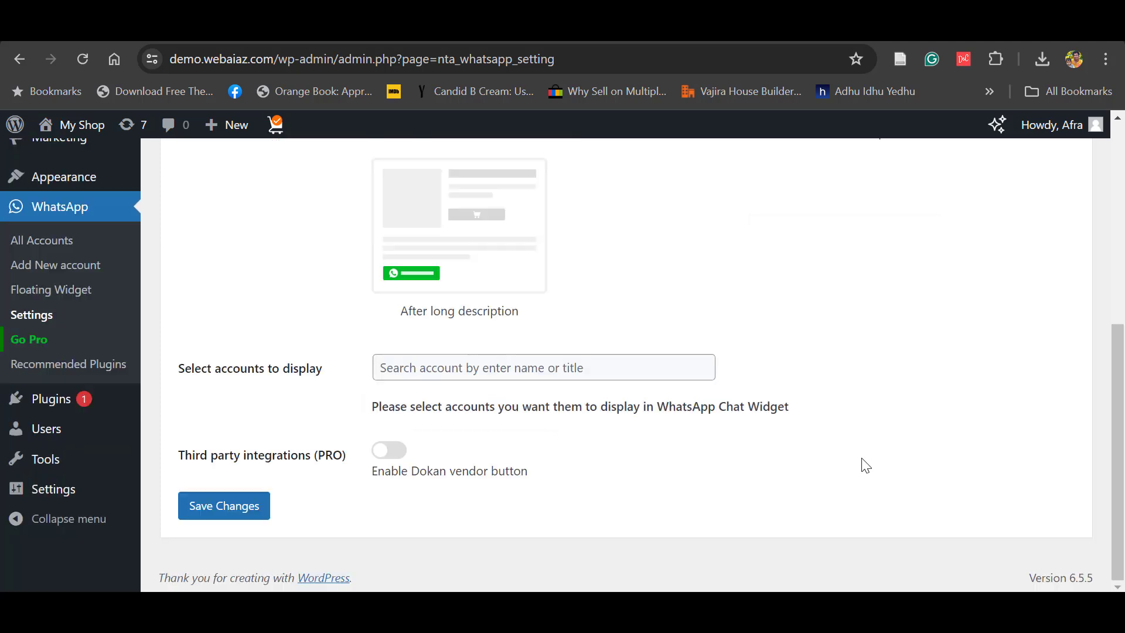
left_click(439, 365)
left_click(448, 463)
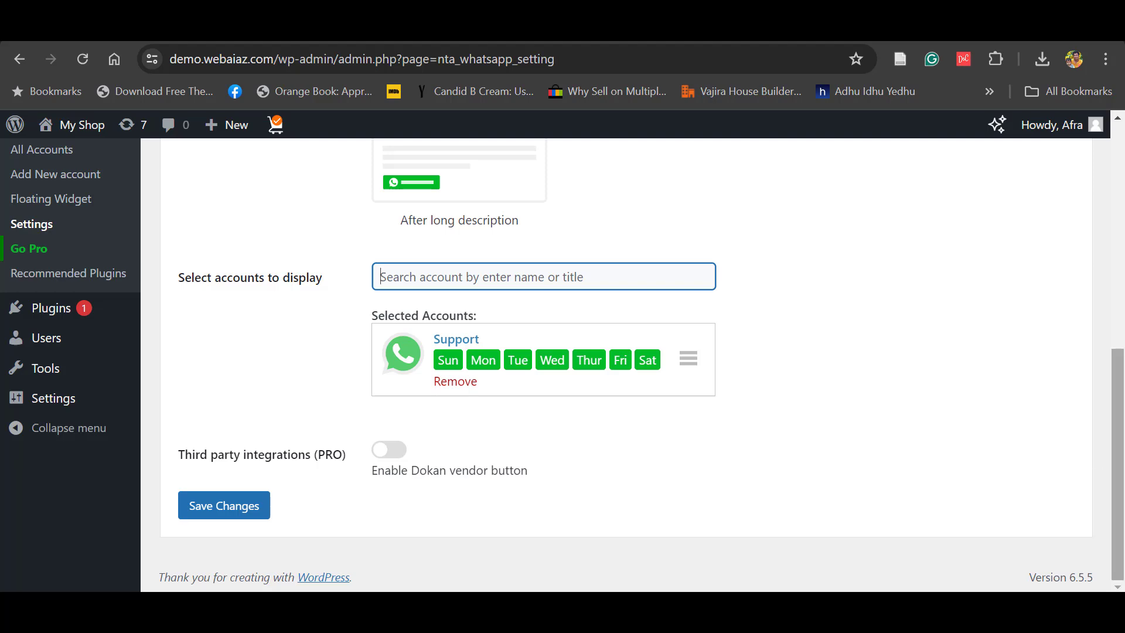
left_click_drag(1118, 460, 1118, 234)
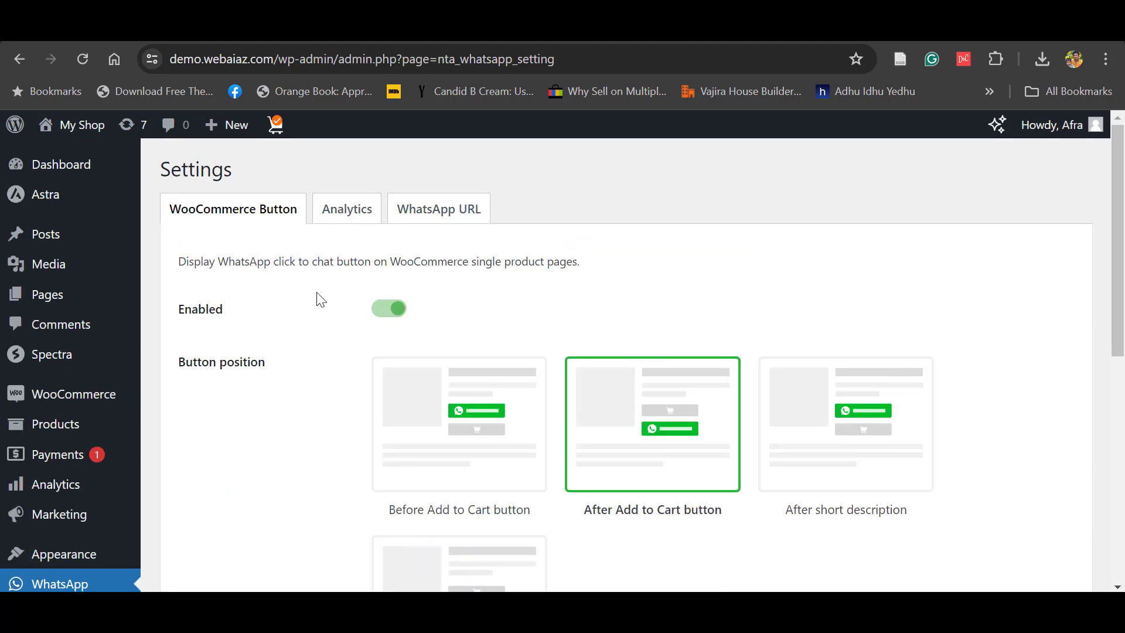
- Glance at the Analytics settings, then bring up the WhatsApp URL settings
left_click(345, 212)
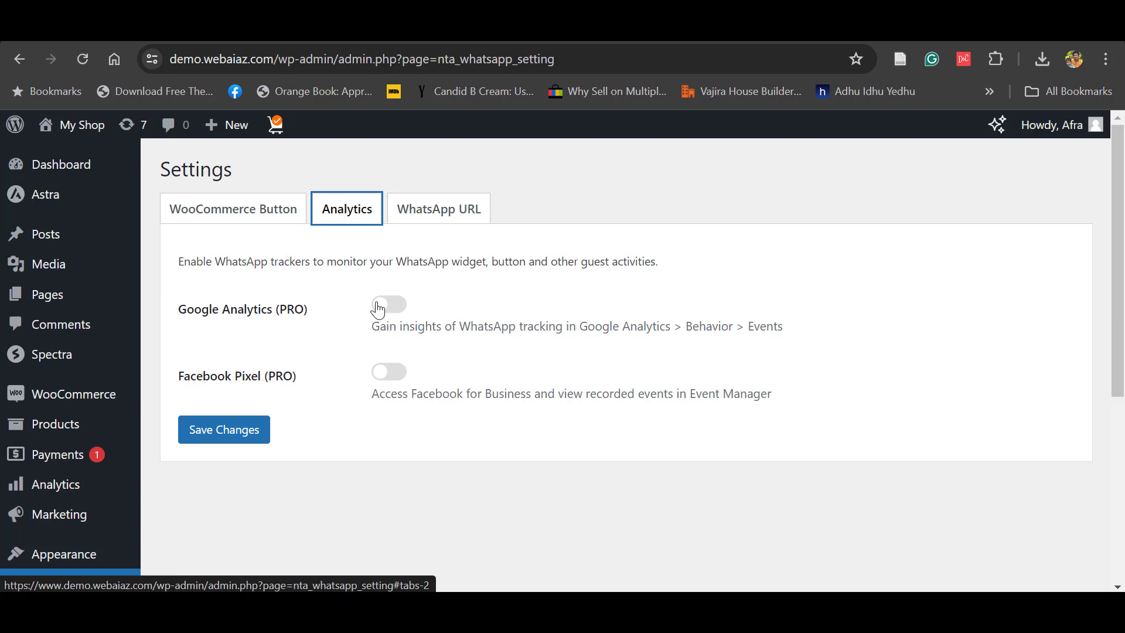
left_click(431, 218)
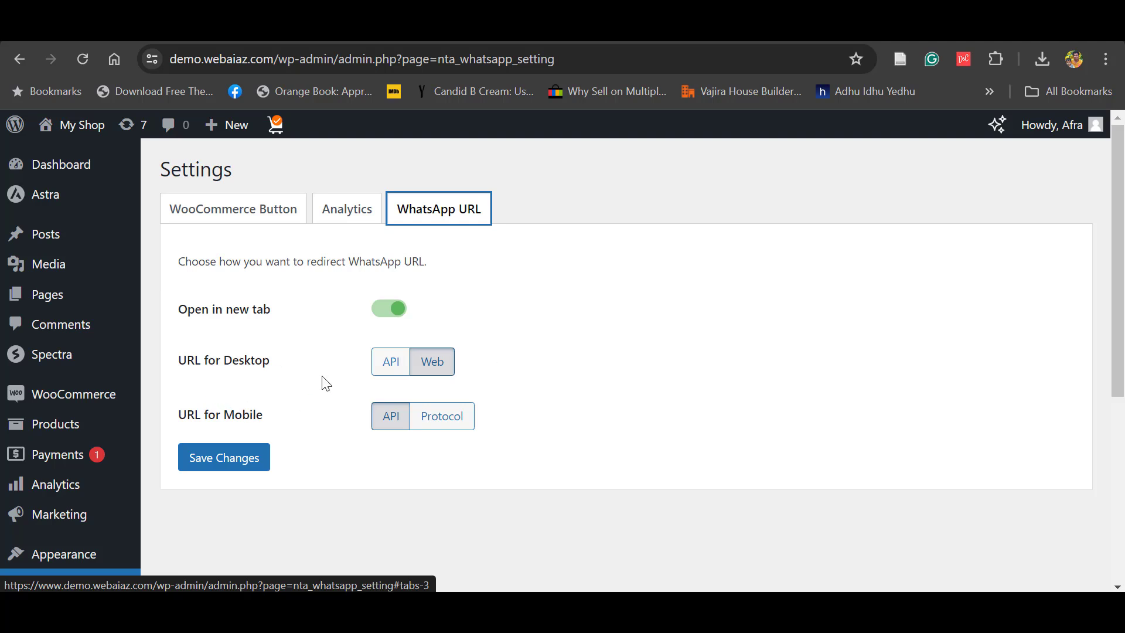
- Switch the Desktop URL to Web, save the URL settings, and select the site address
left_click(436, 360)
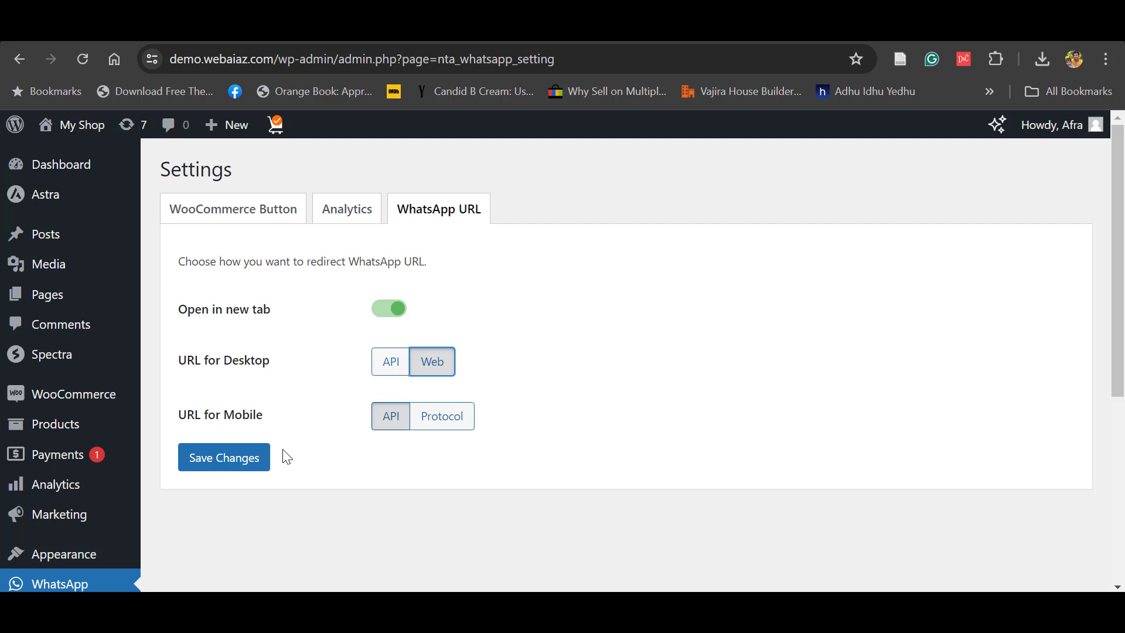
left_click(224, 463)
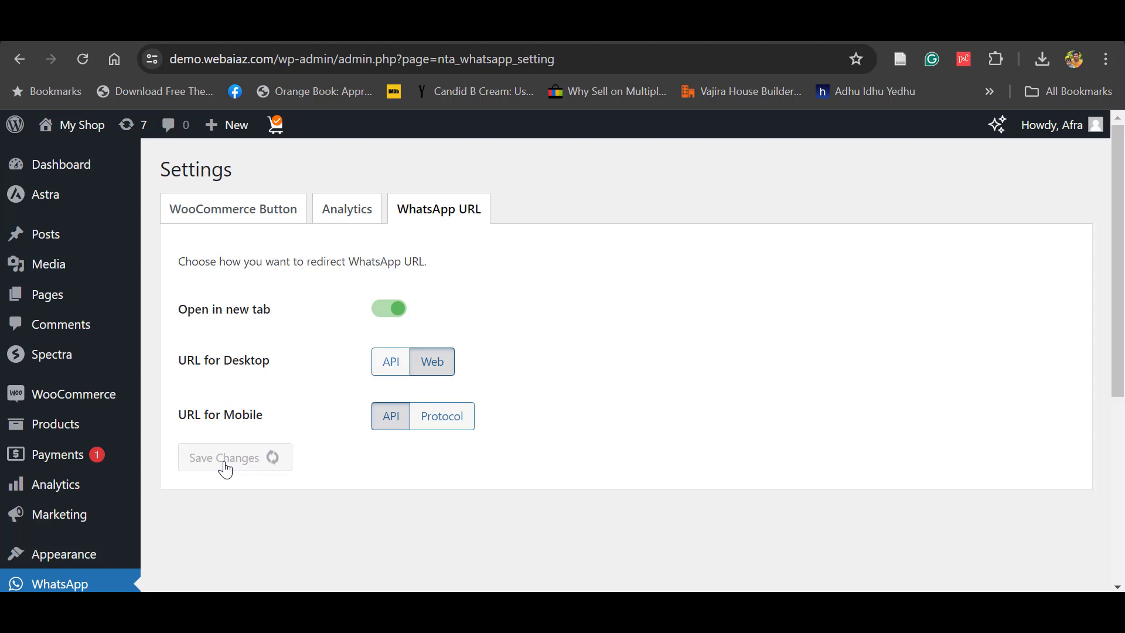
scroll(175, 352, "down", 6)
scroll(121, 225, "up", 7)
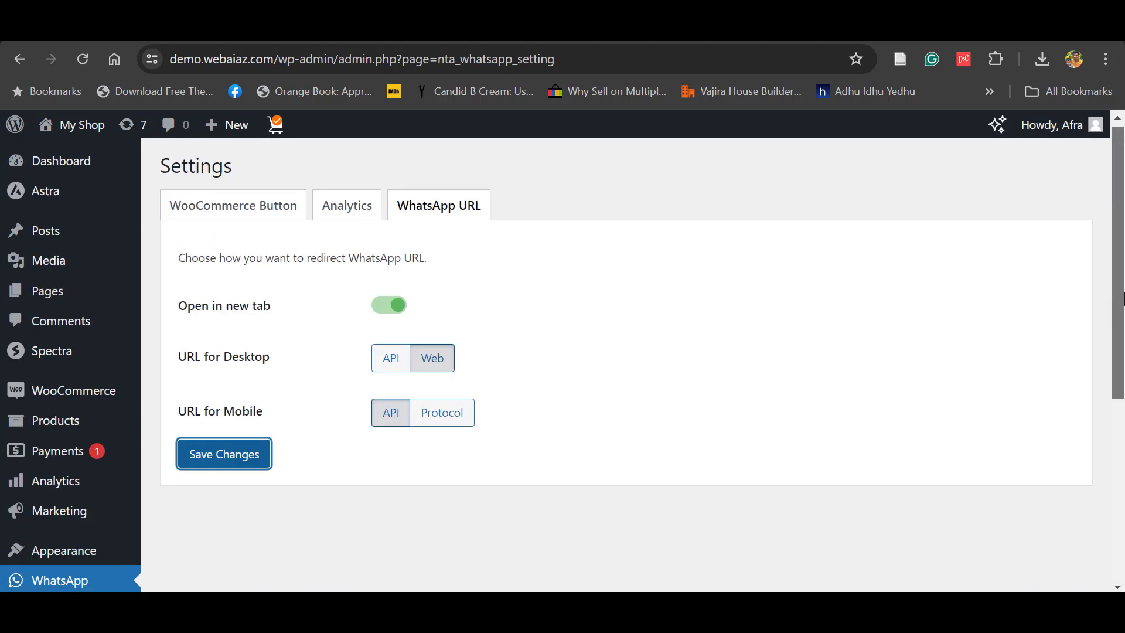
left_click_drag(170, 58, 344, 58)
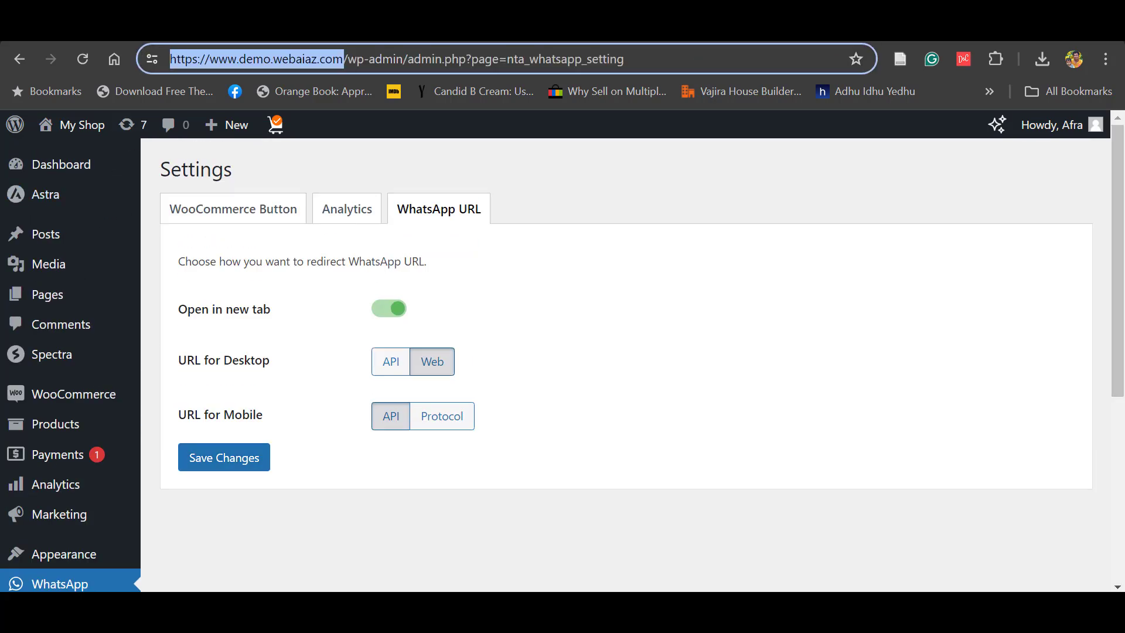
- Load the store homepage in a new tab using the copied site address
key("ctrl+c")
key("ctrl+t")
key("ctrl+v")
key("Return")
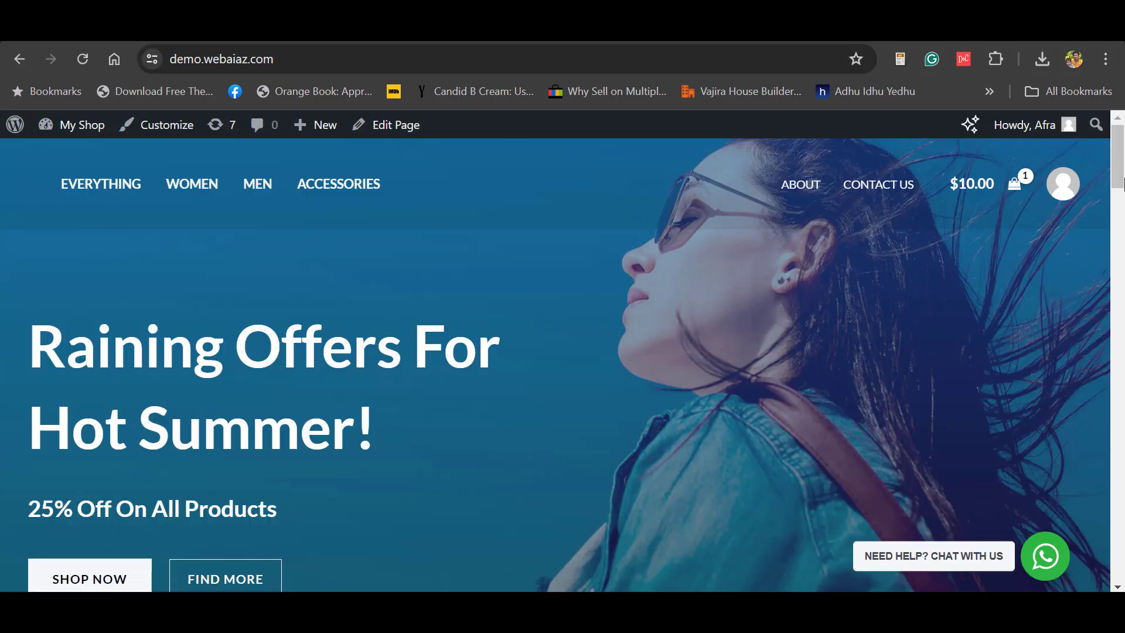
scroll(1054, 511, "down", 15)
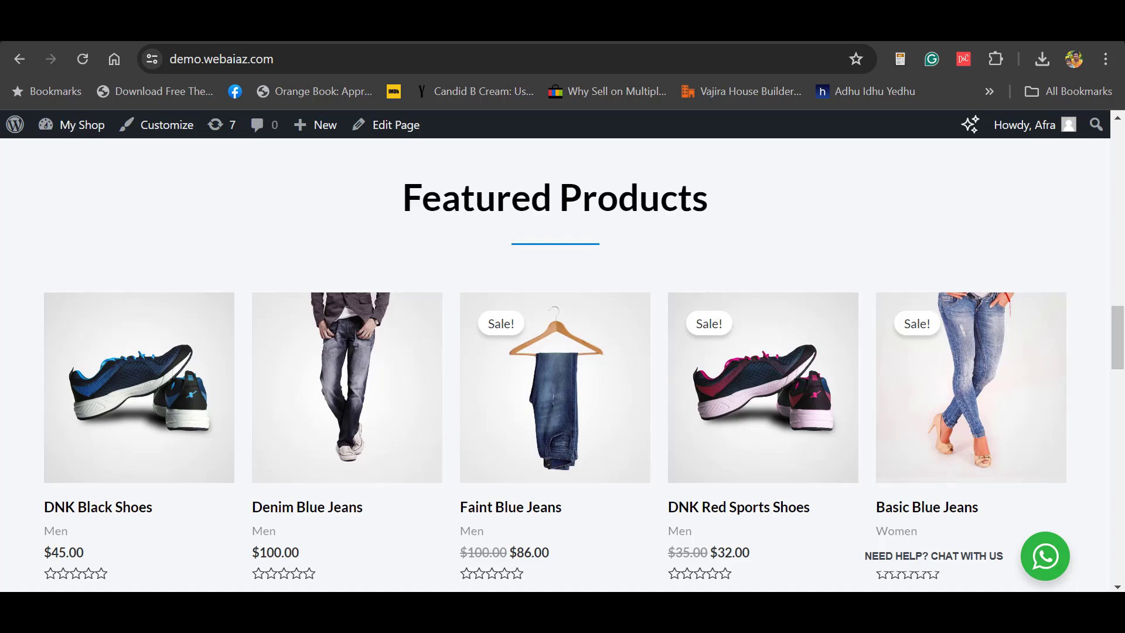
left_click_drag(1117, 337, 811, 117)
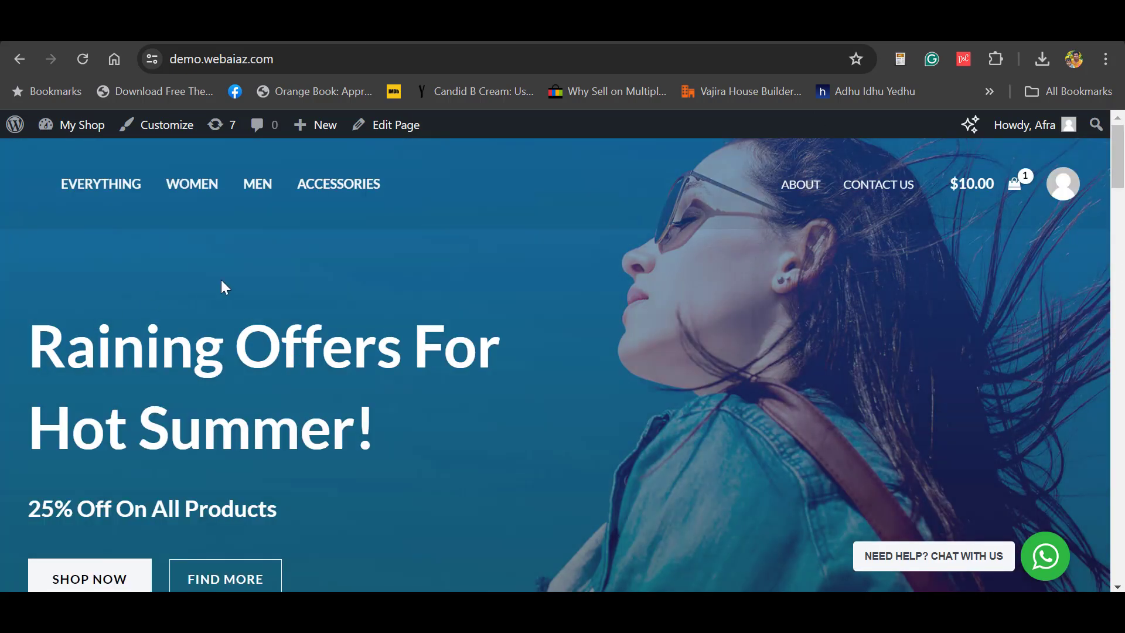
- Go to the Contact Us page and open the WhatsApp chat popup showing the Support contact
left_click(871, 193)
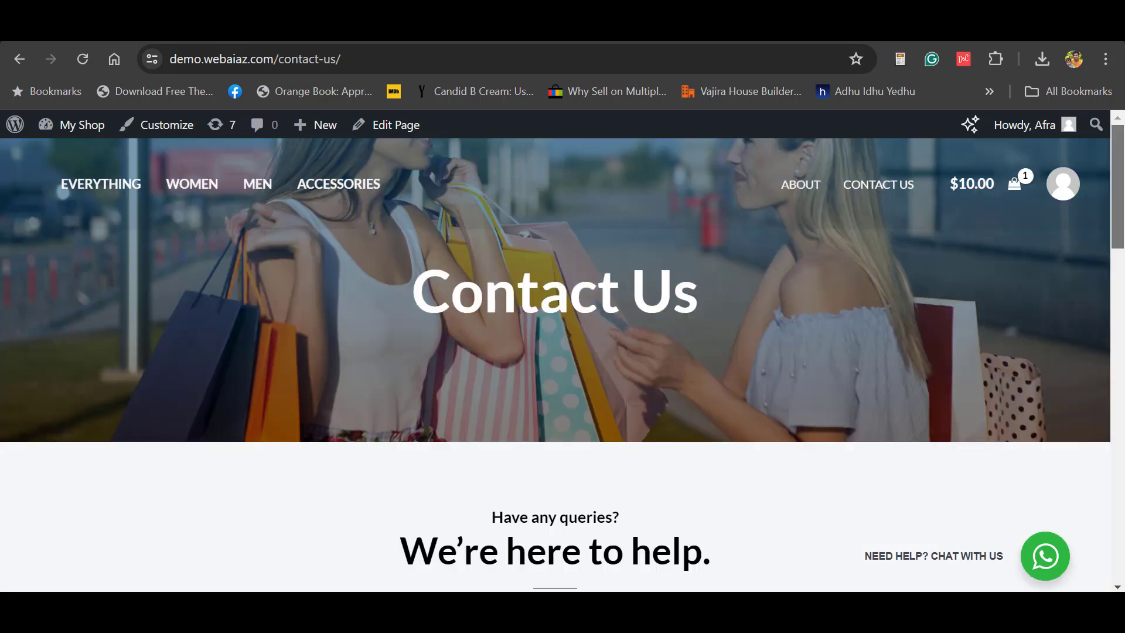
scroll(1095, 195, "down", 12)
scroll(977, 563, "down", 8)
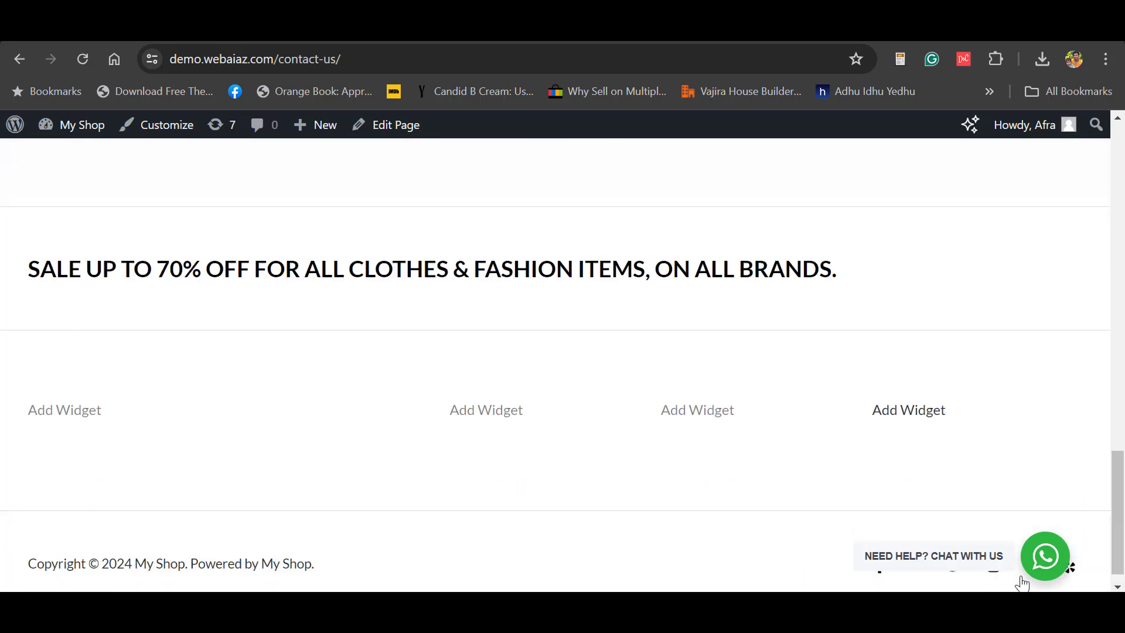
left_click(977, 563)
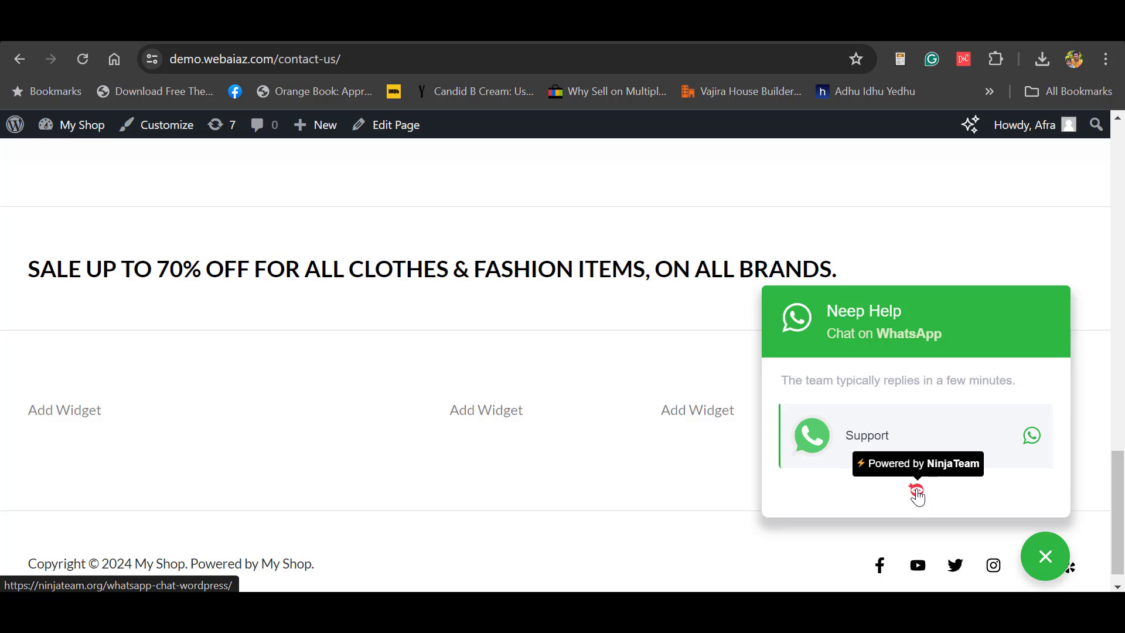
left_click(864, 446)
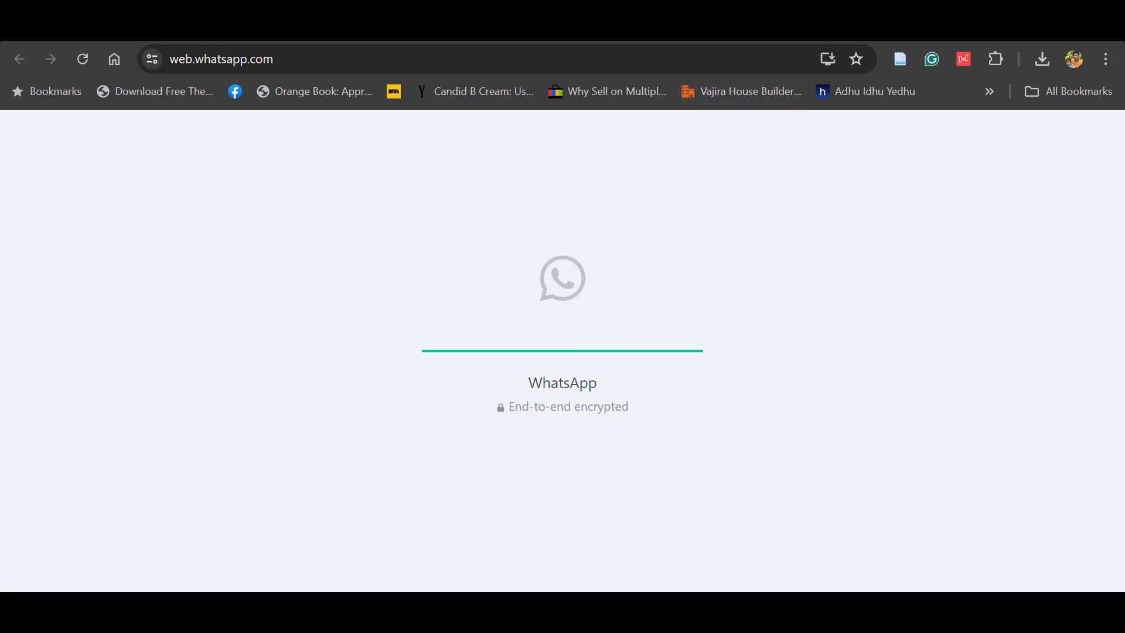
key("ctrl+w")
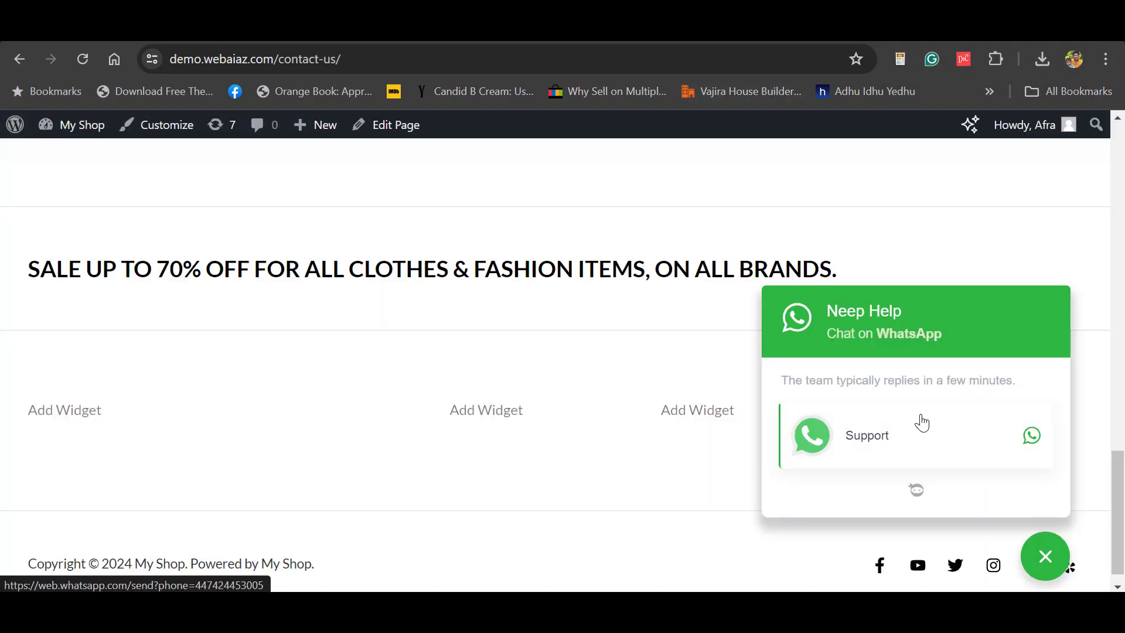